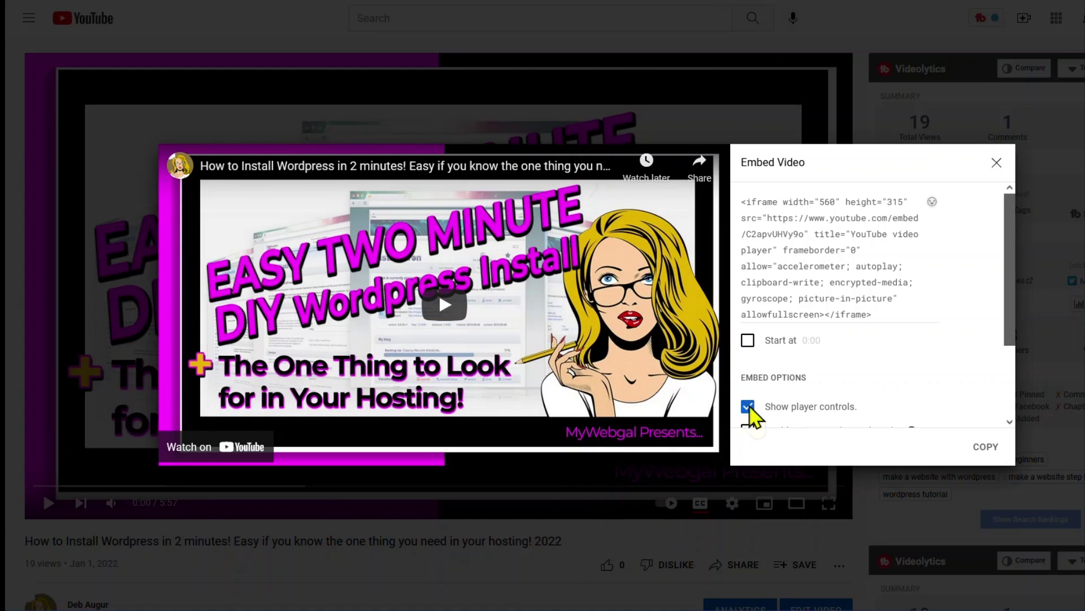
- Copy the YouTube video's embed code, paste it into the new WordPress post's body as HTML, and display the body visually
left_click(984, 448)
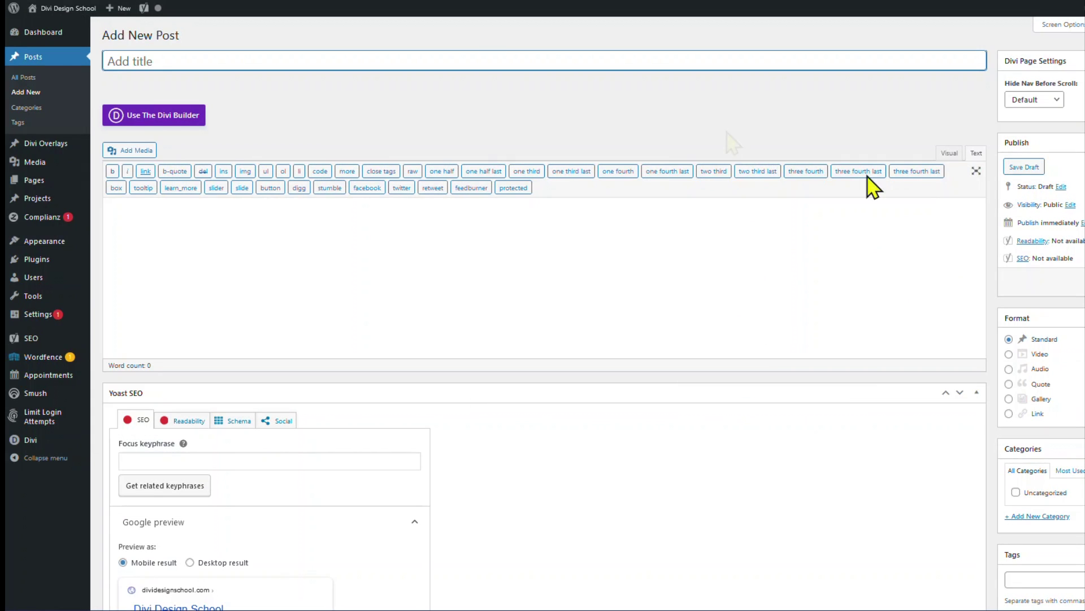
left_click(976, 154)
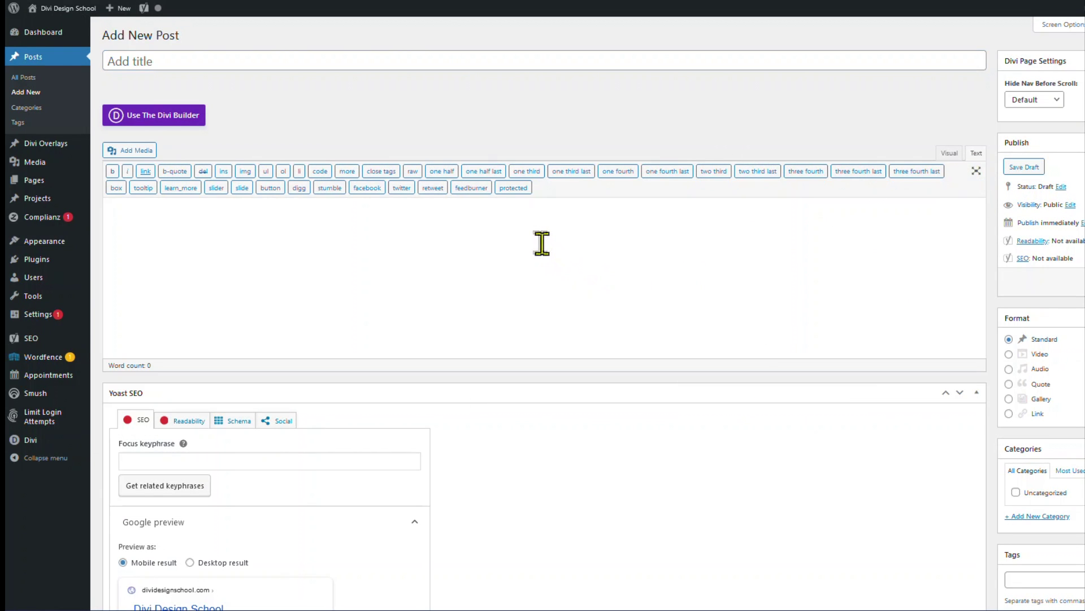
left_click(436, 253)
key("ctrl+v")
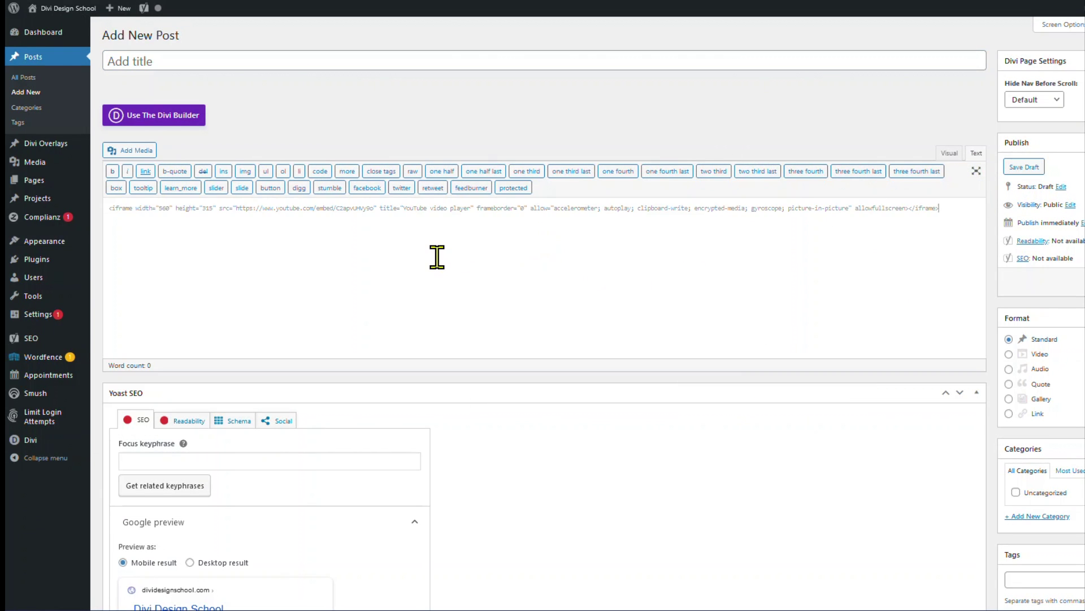
left_click(950, 154)
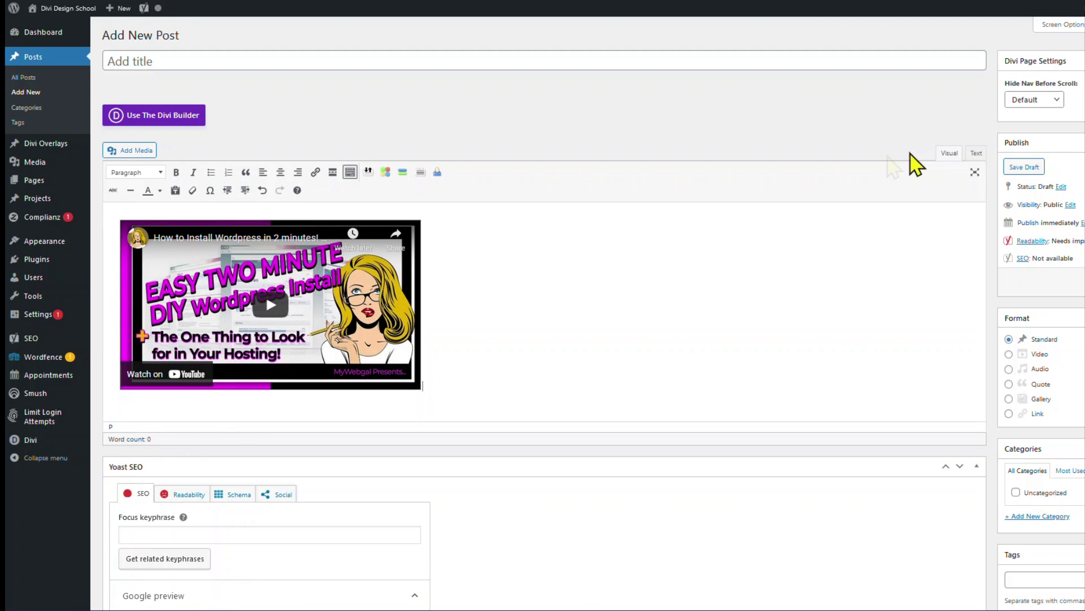
- Title the post "How to Install Wordpress in 2 Minutes!" and start a new line below the embedded video
left_click(216, 60)
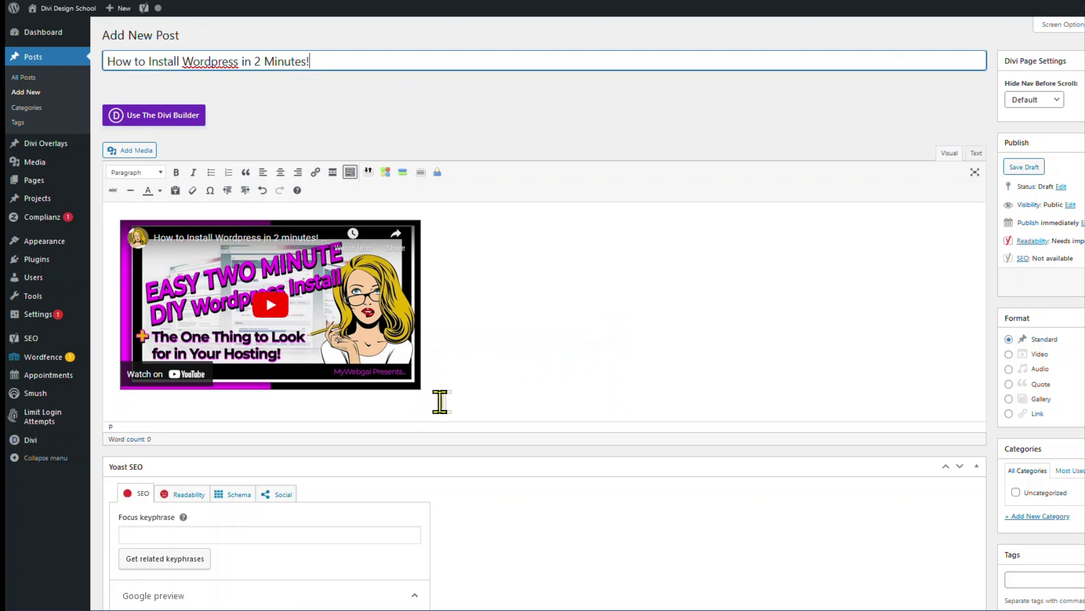
left_click(452, 384)
key("Return")
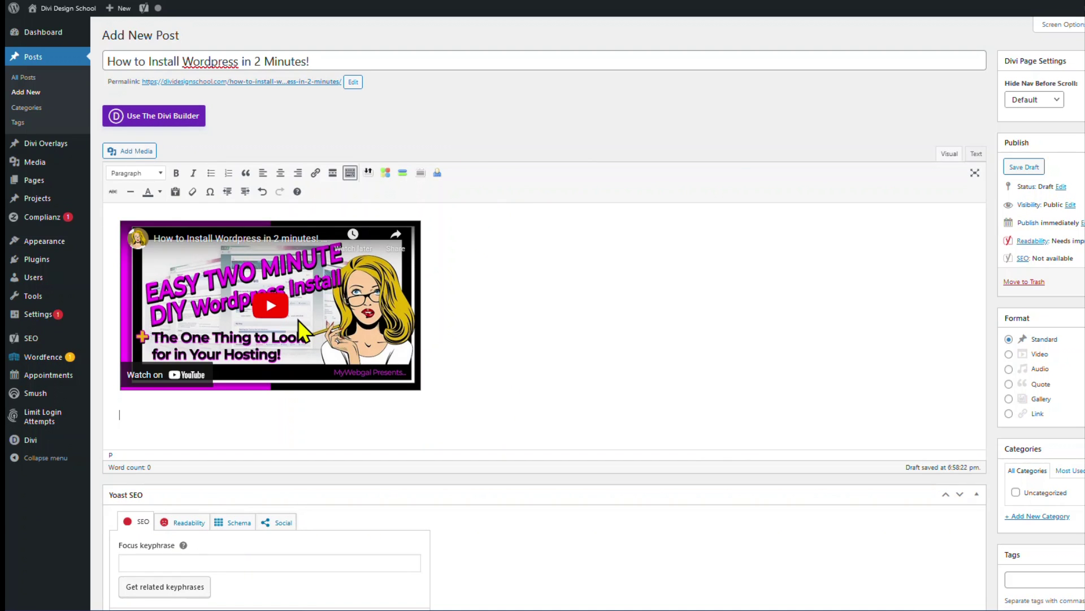
- Copy the script text below the heading from Install-wp-script.txt in Notepad, paste it under the post's video, and save the draft
key("alt+Tab")
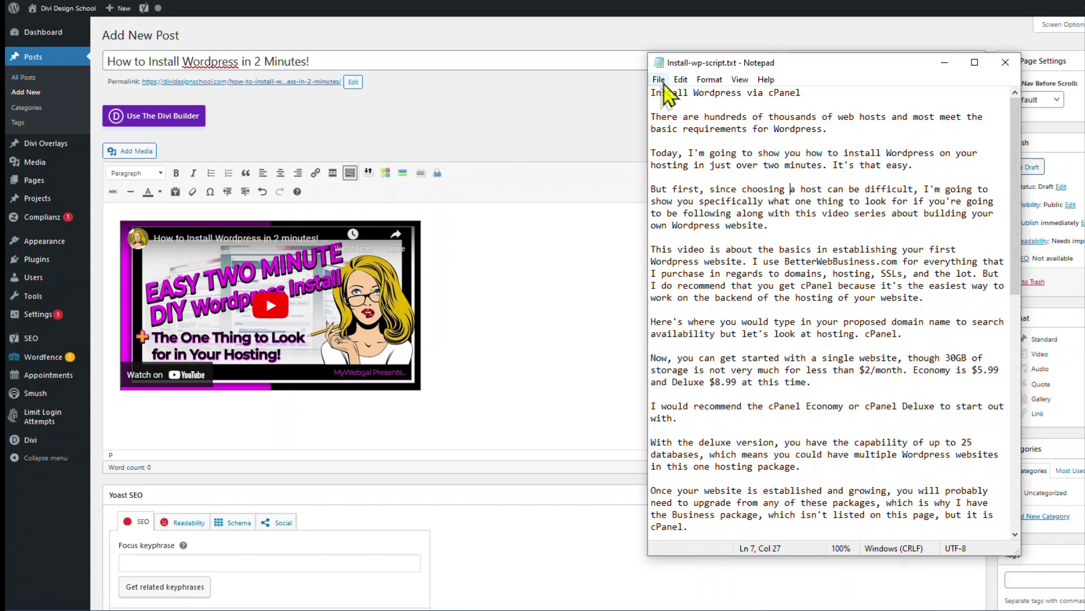
left_click_drag(652, 120, 896, 479)
key("ctrl+c")
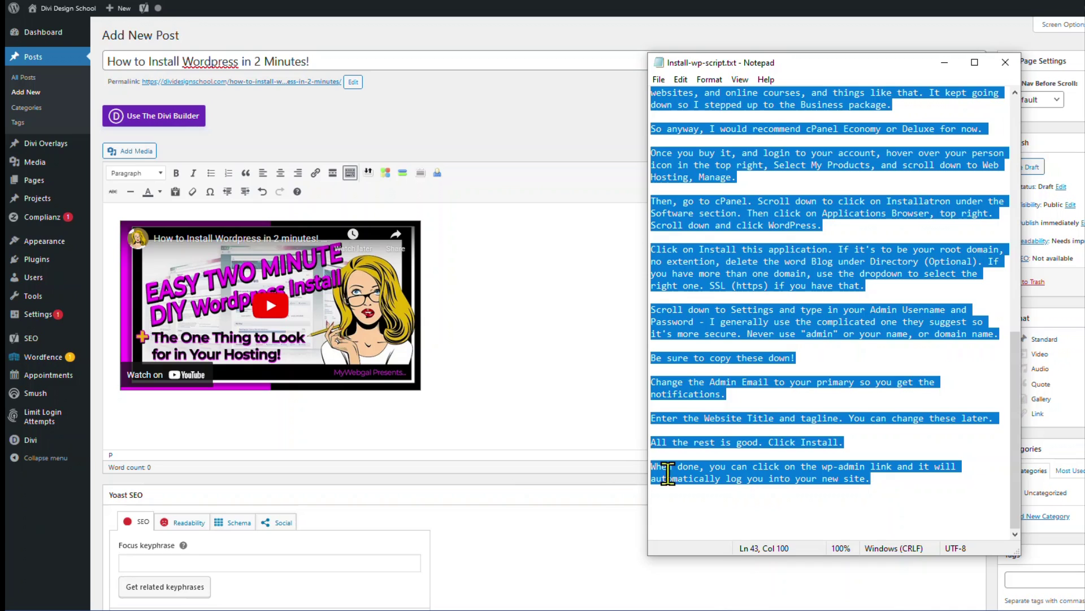
left_click(363, 419)
key("ctrl+v")
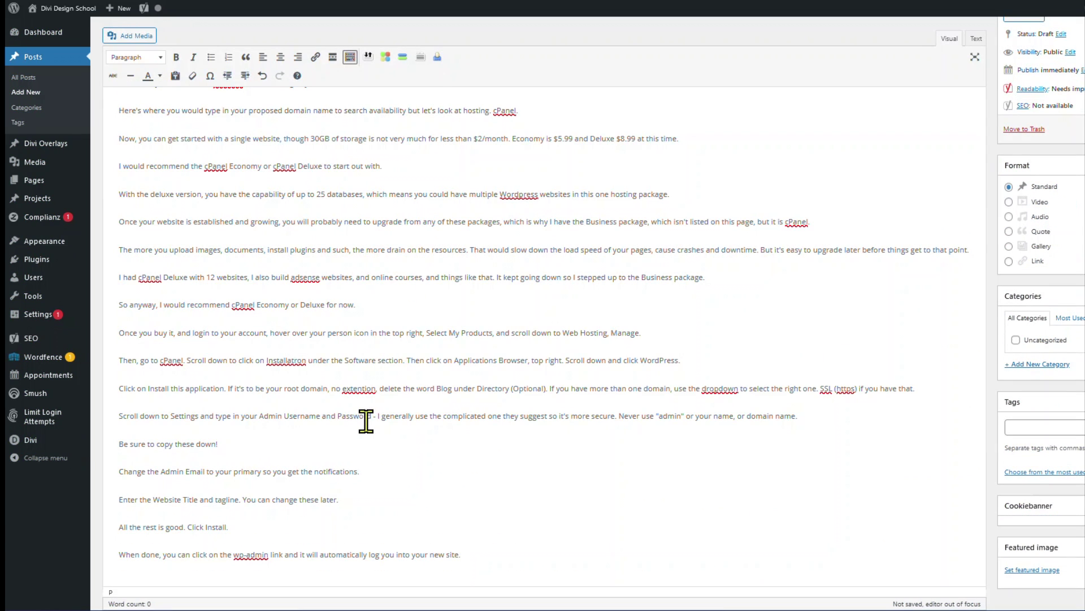
scroll(600, 508, "up", 5)
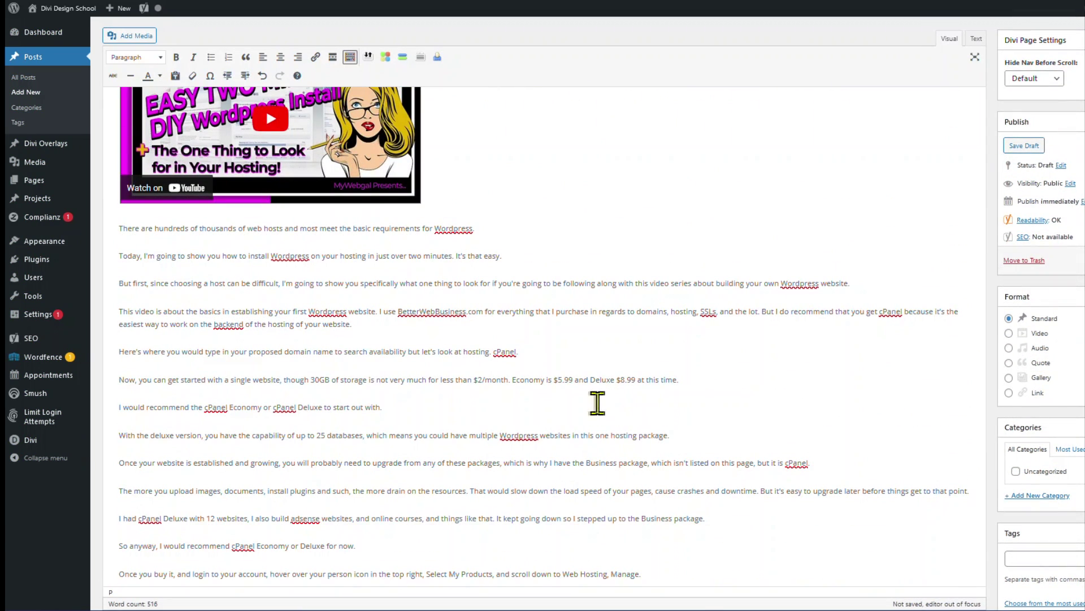
left_click(1033, 146)
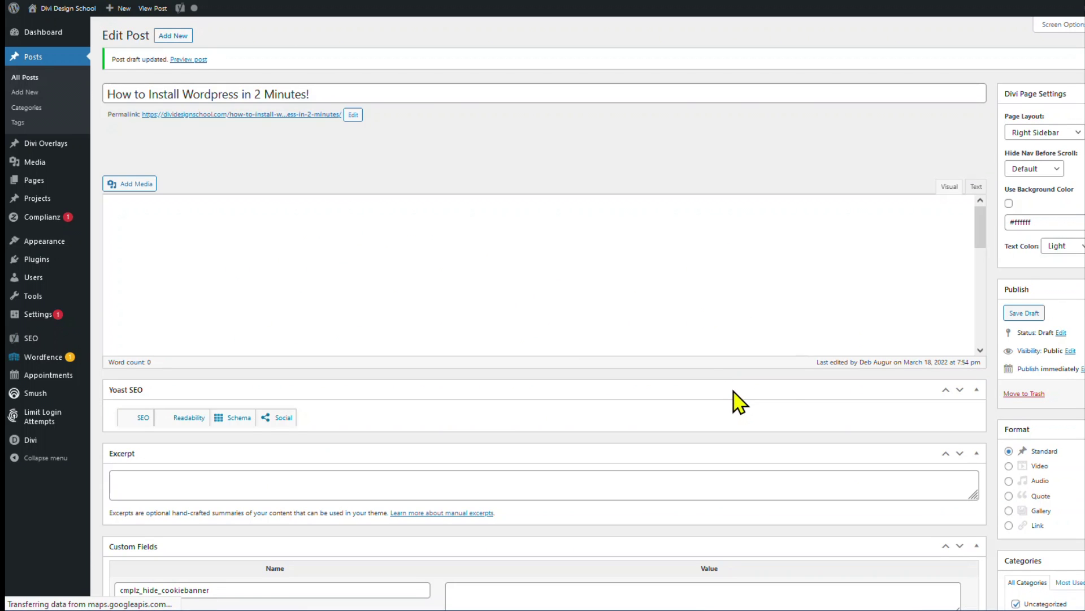
- Add a new category named Wordpress to the post and deselect the Uncategorized category
scroll(655, 368, "down", 6)
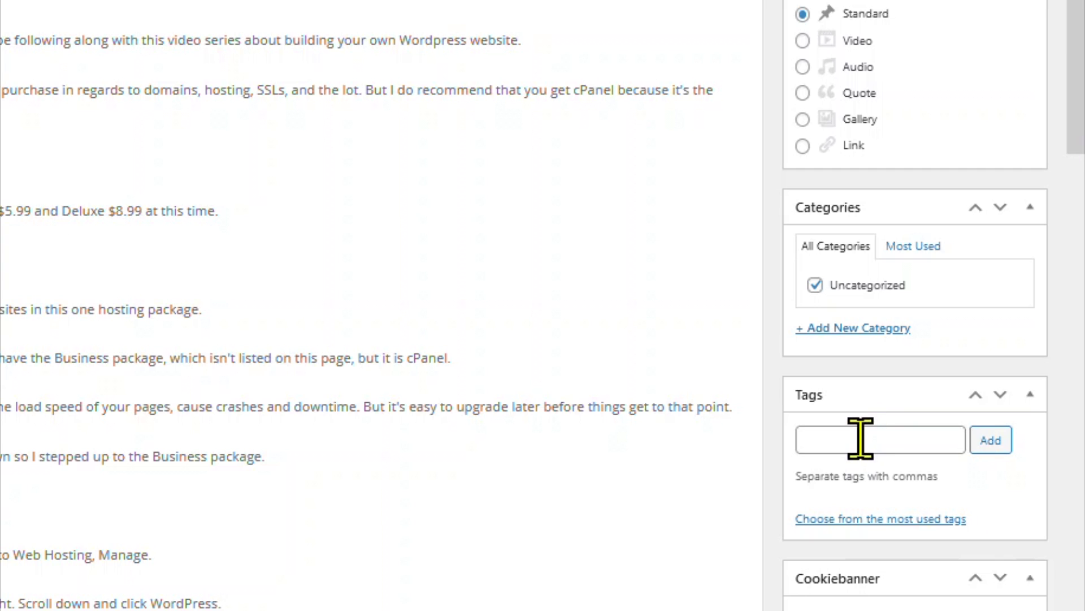
left_click(841, 329)
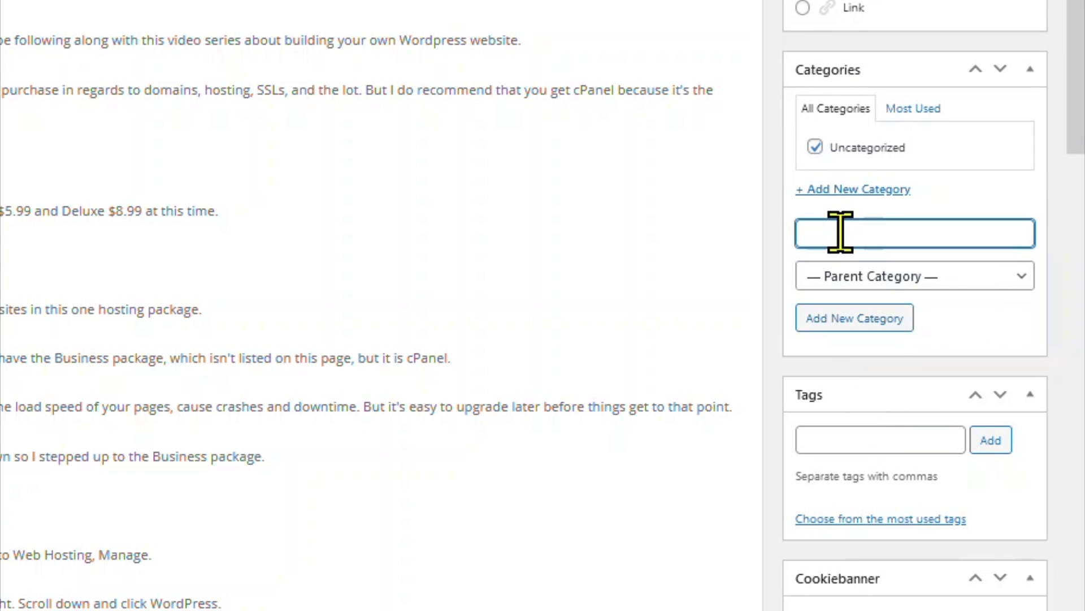
type("Wordpress")
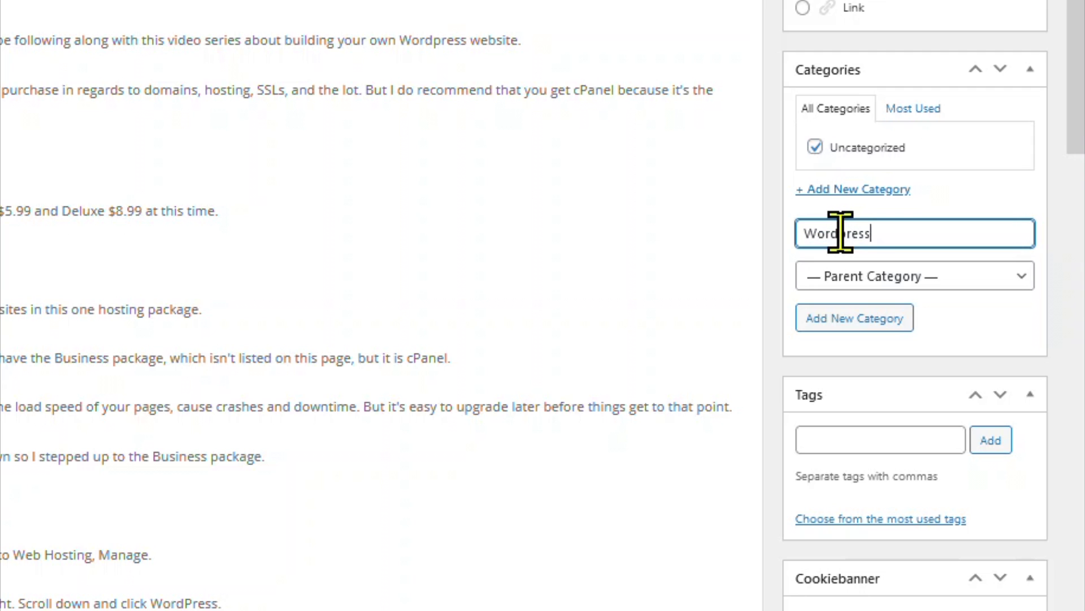
left_click(841, 318)
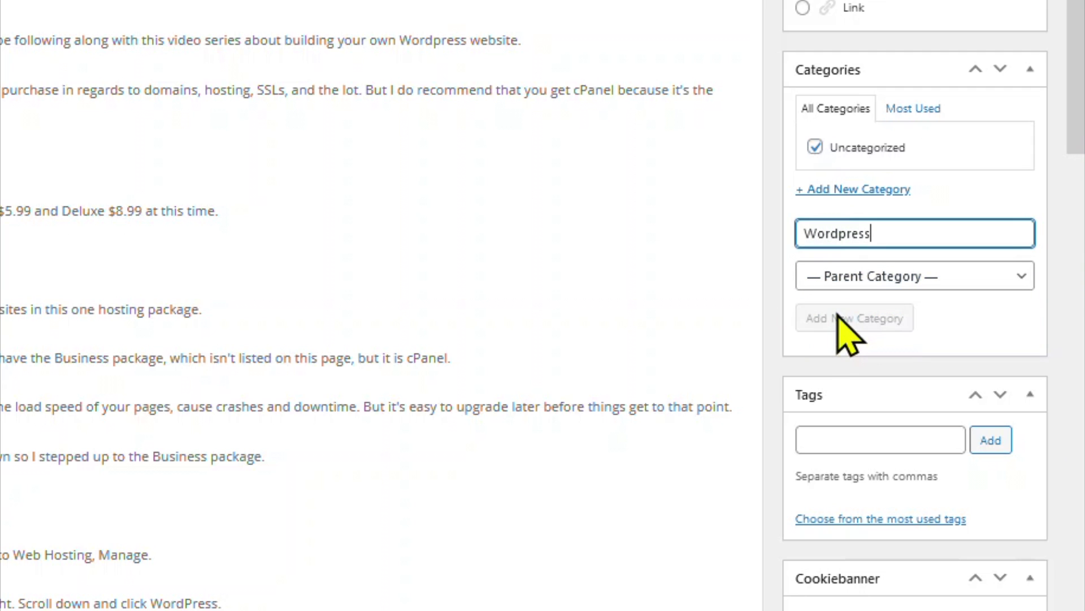
left_click(815, 147)
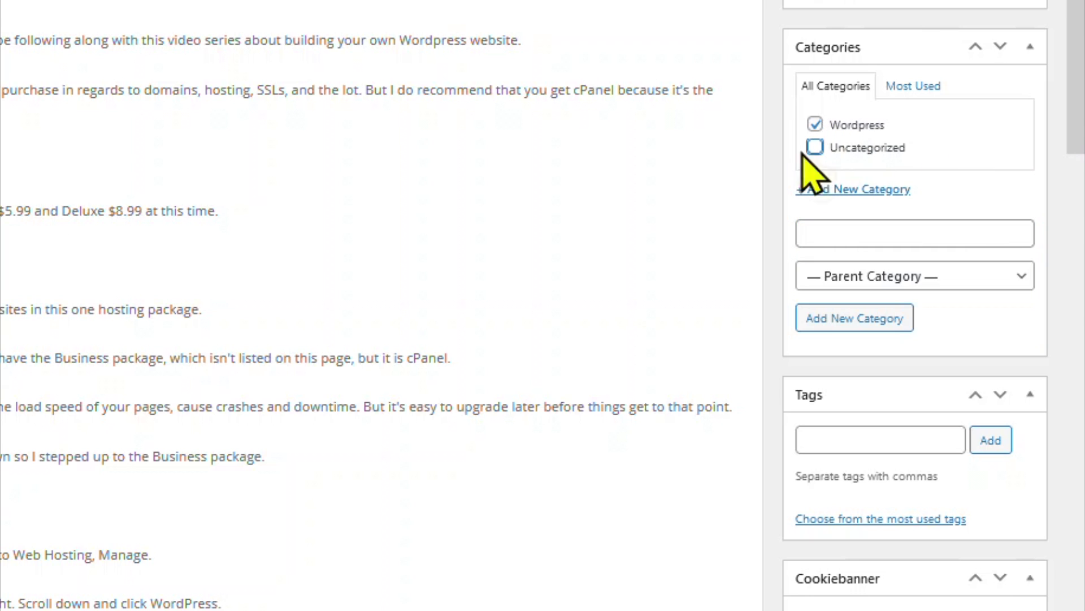
- Add a new category named Installation with Wordpress as its parent category
left_click(872, 232)
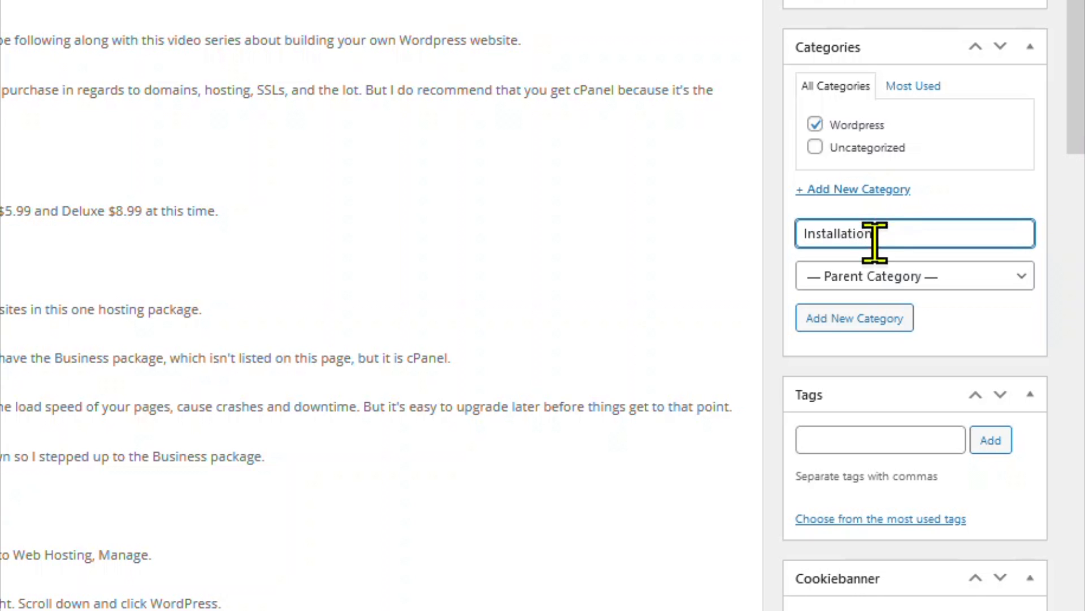
left_click(871, 277)
left_click(845, 362)
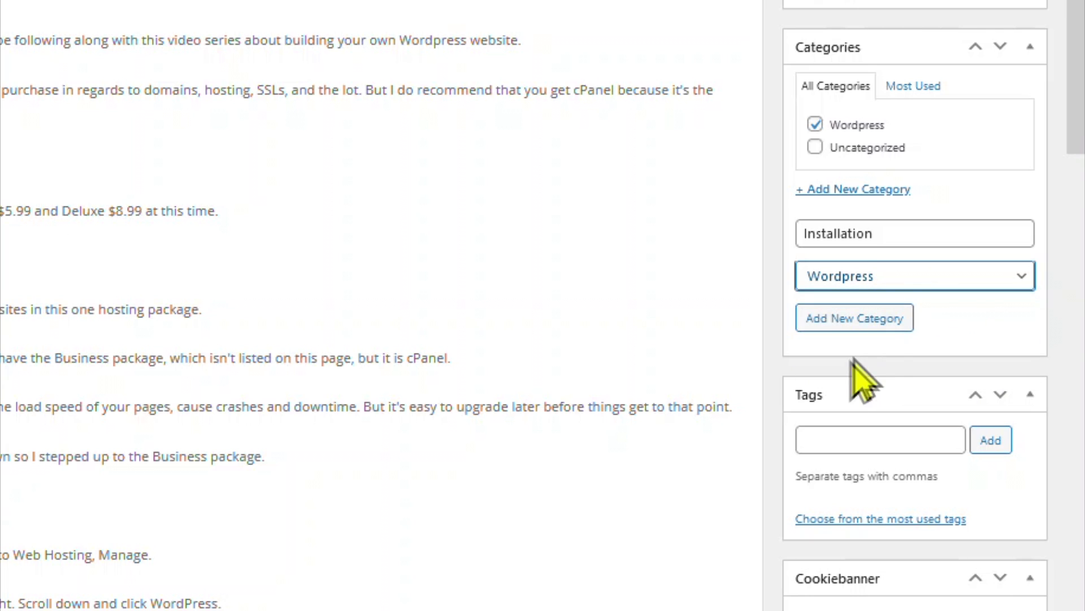
left_click(851, 318)
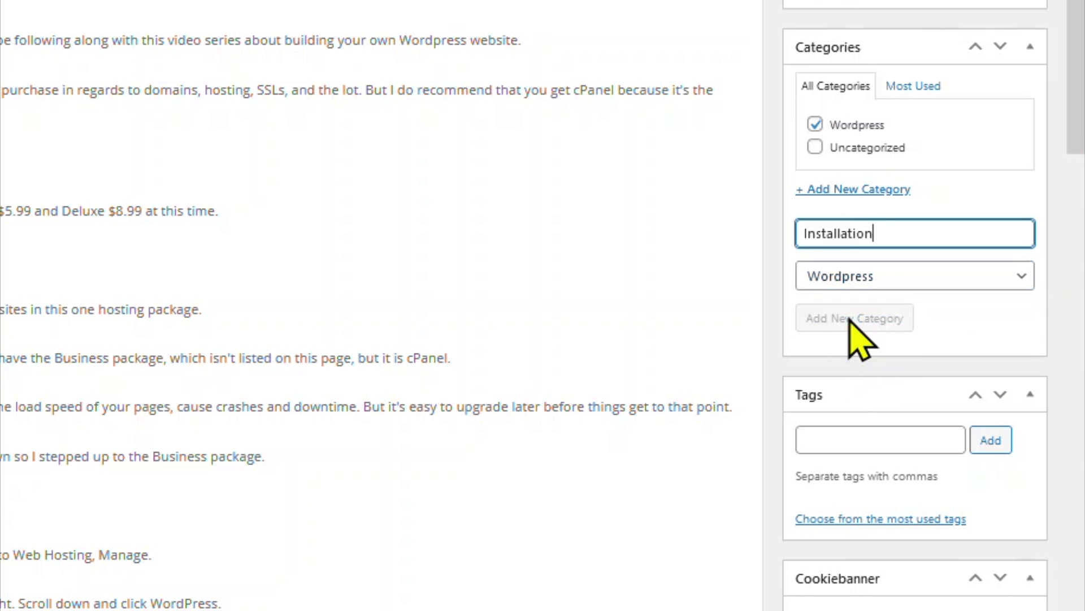
- Add the tags "install wordpress" and "cpanel hosting" to the post
left_click(840, 441)
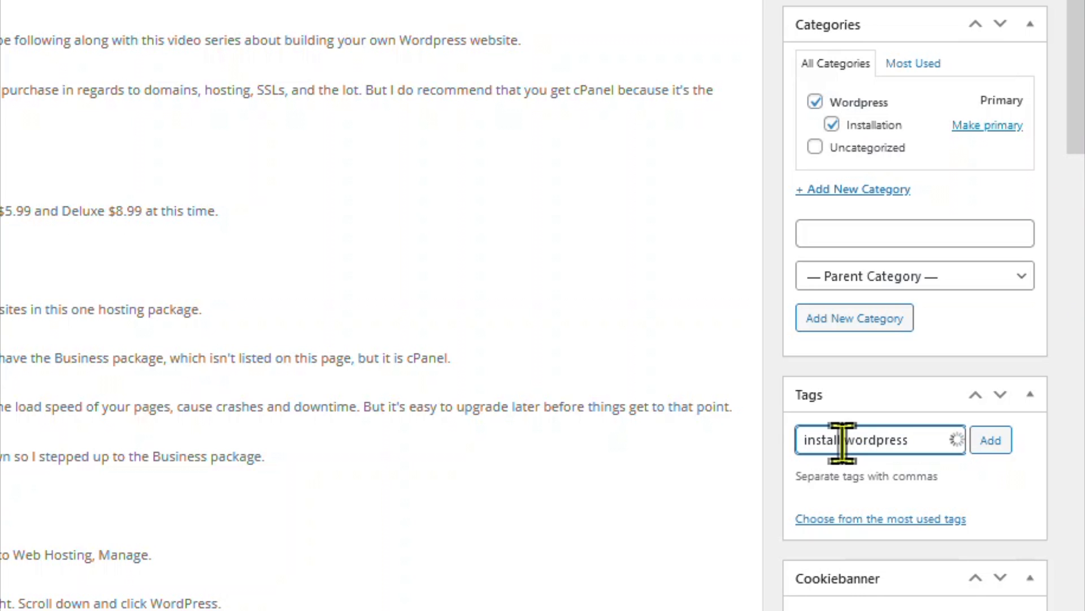
left_click(990, 440)
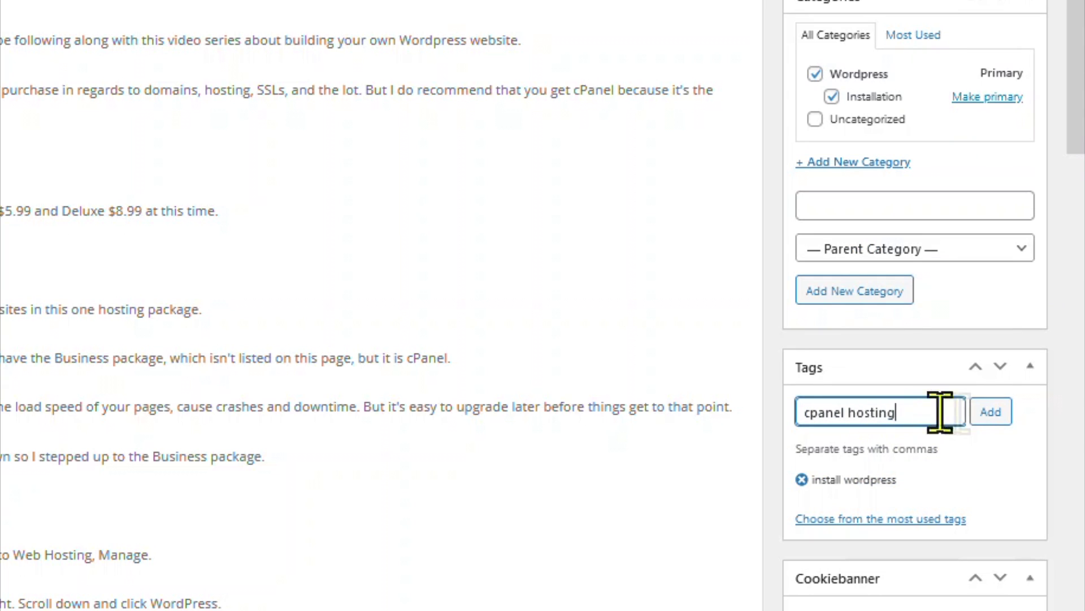
left_click(992, 423)
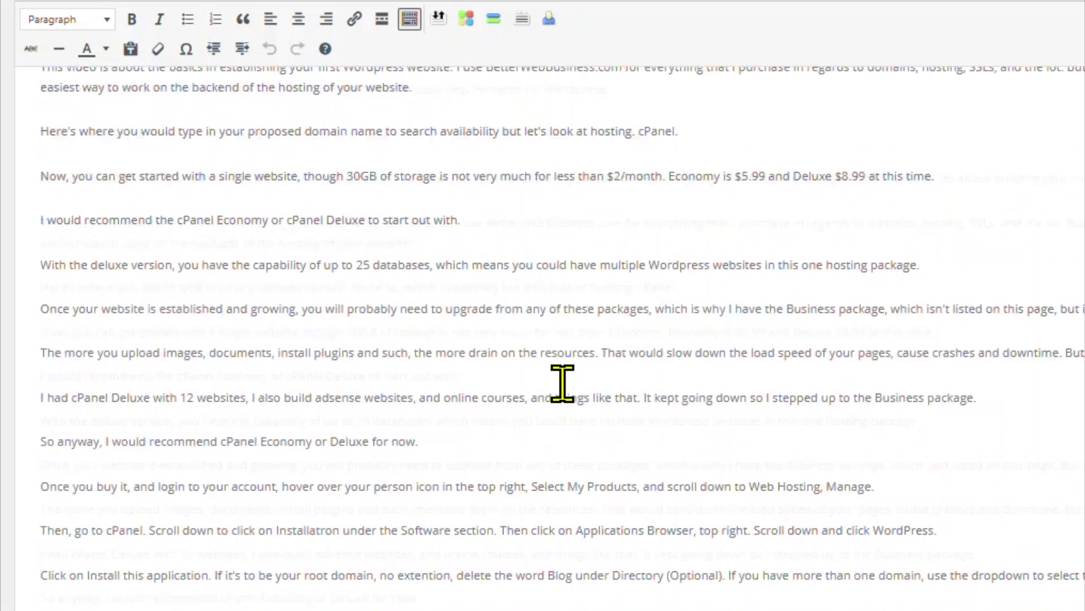
- Set the post's Yoast SEO focus keyphrase to "install wordpress"
scroll(562, 383, "down", 20)
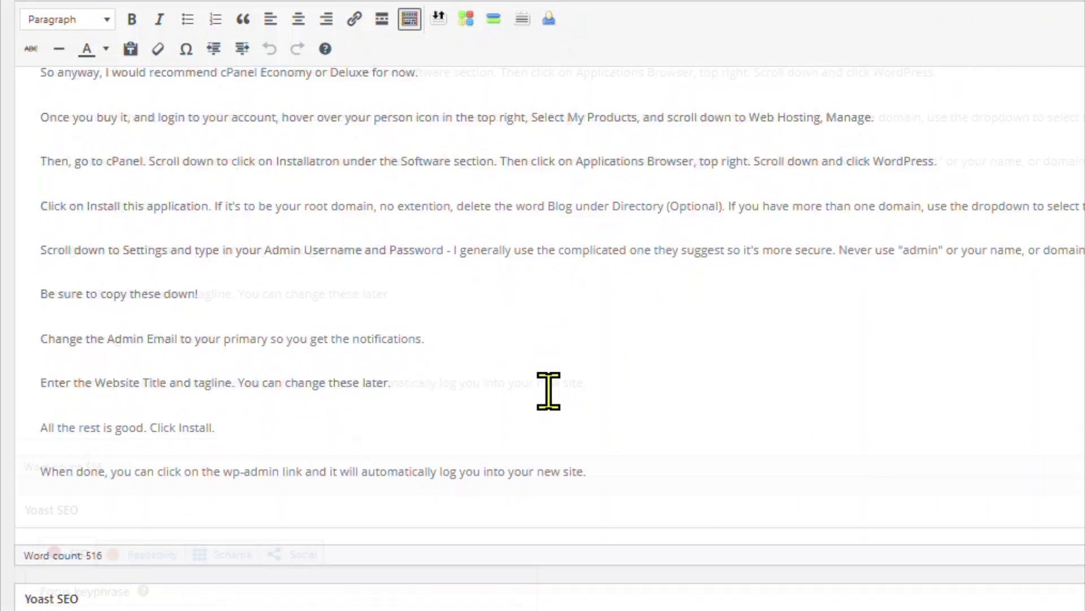
scroll(860, 582, "up", 3)
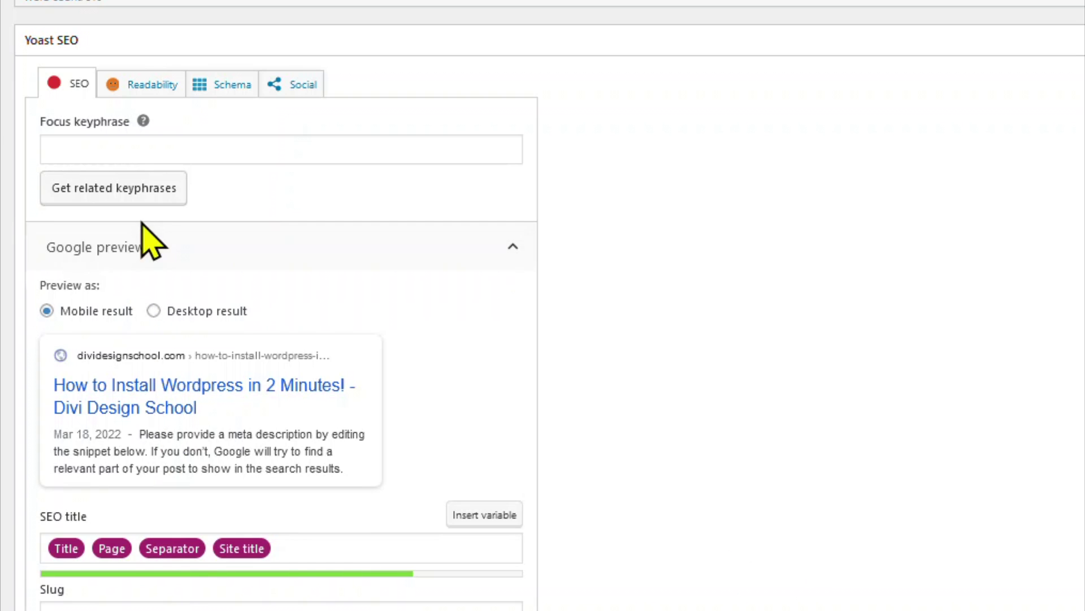
left_click(110, 151)
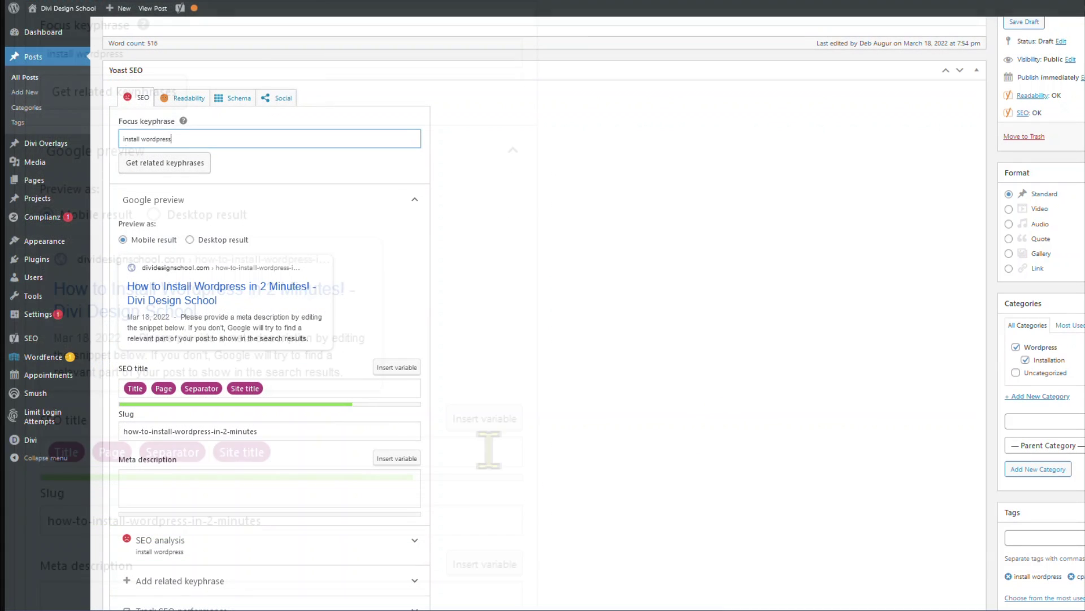
- Replace the first paragraph below the video with the text "How to Install Wordpress"
scroll(412, 339, "down", 2)
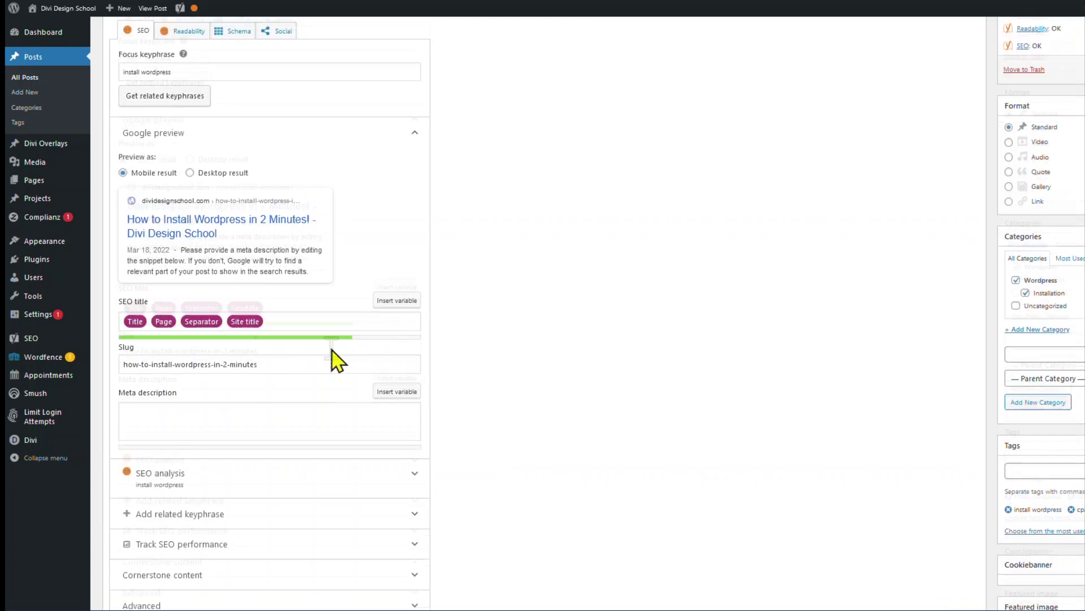
scroll(468, 352, "up", 15)
scroll(465, 354, "down", 3)
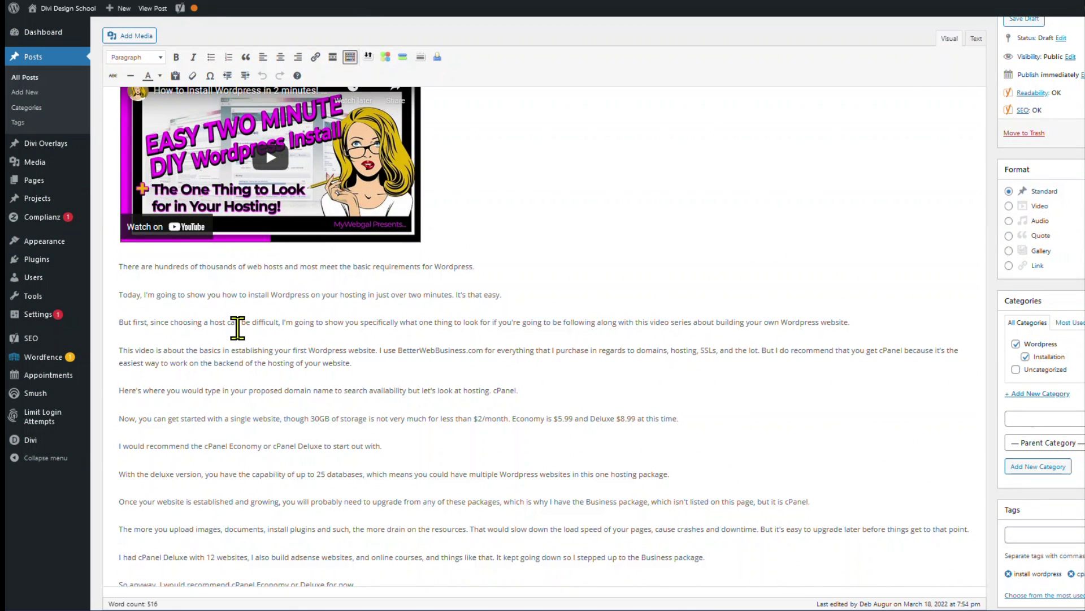
left_click_drag(480, 267, 113, 263)
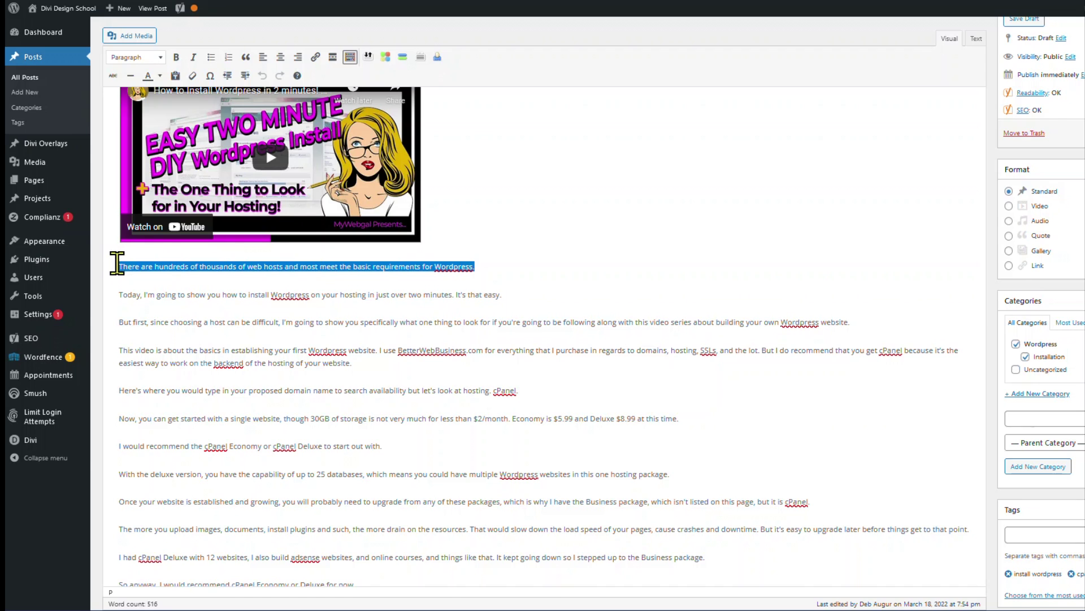
key("BackSpace")
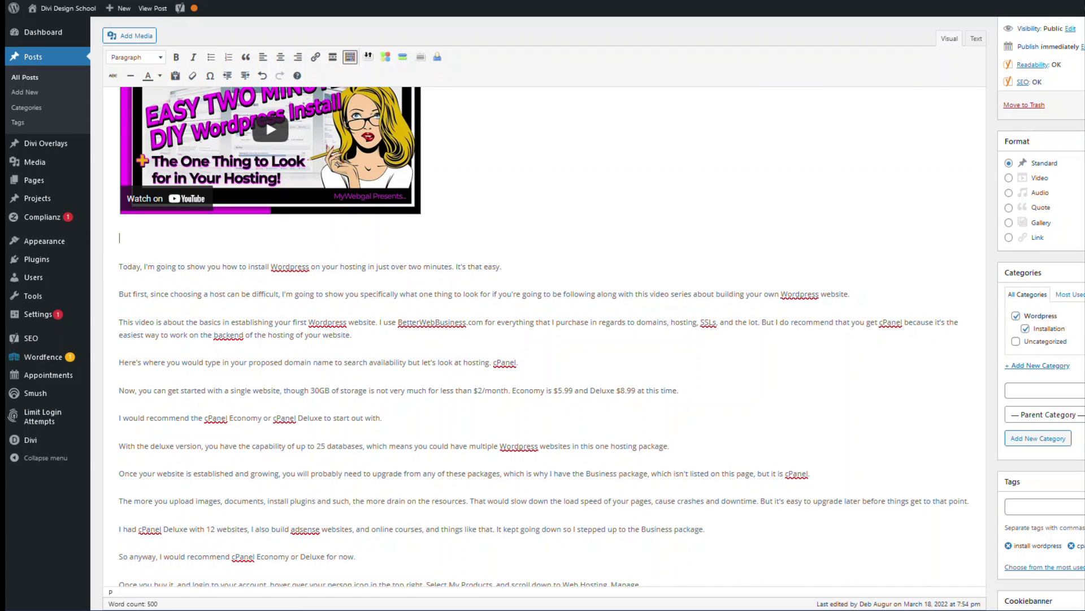
type("How to Install Wordpress")
- Format the "How to Install Wordpress" line below the video as Heading 2
scroll(856, 548, "up", 1)
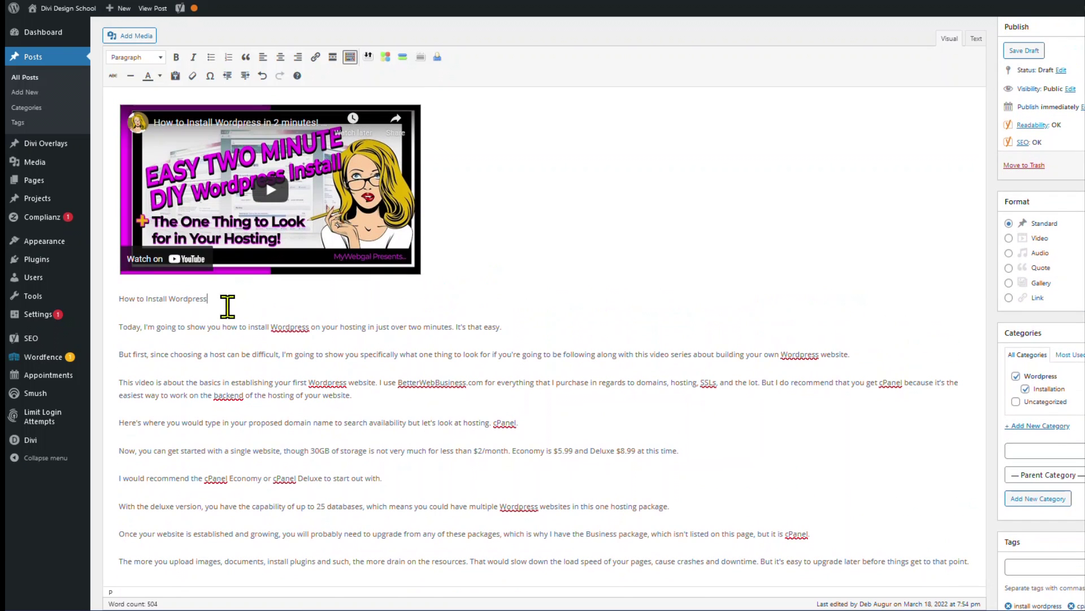
left_click_drag(226, 299, 111, 291)
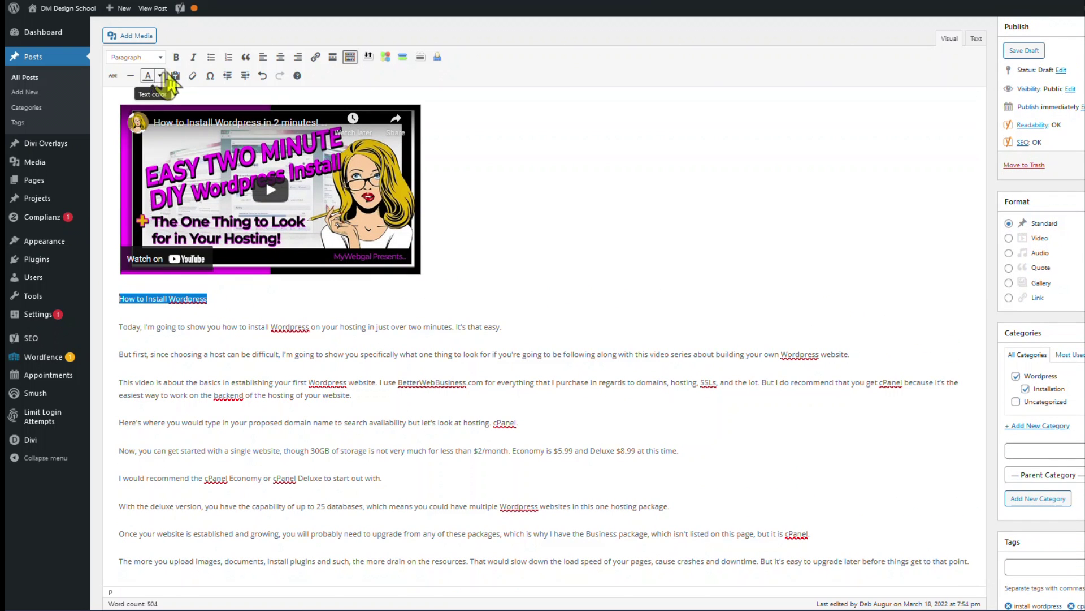
left_click(160, 57)
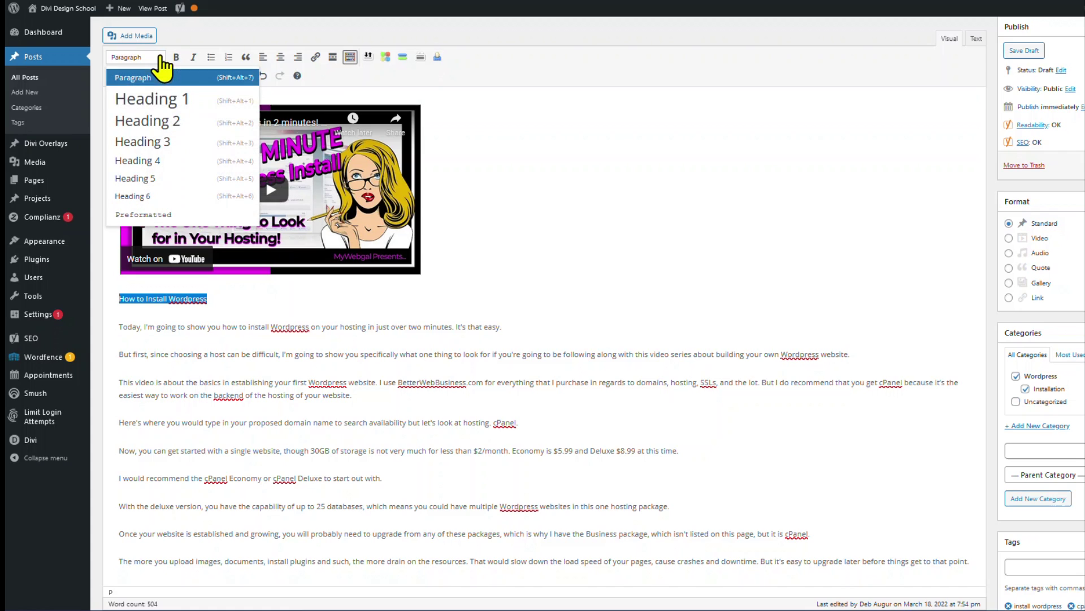
left_click(154, 127)
scroll(378, 356, "down", 3)
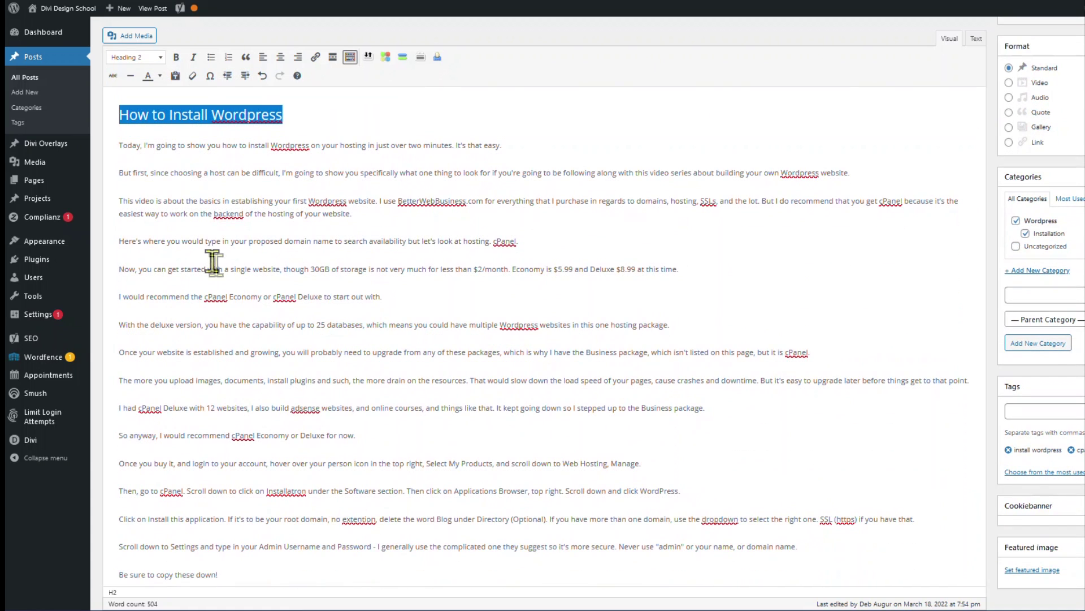
scroll(478, 151, "down", 1)
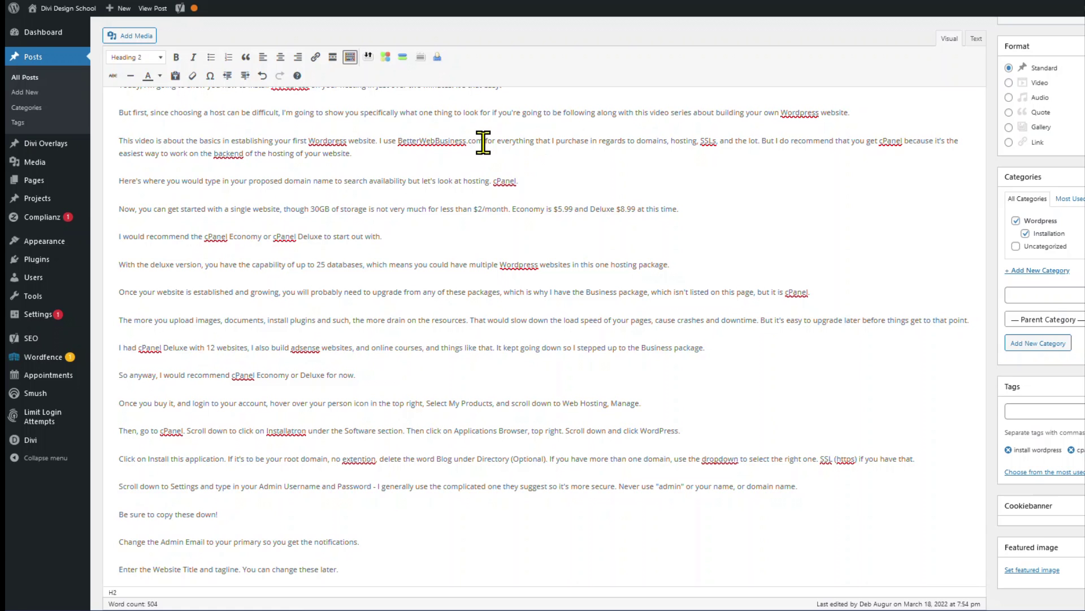
left_click_drag(485, 142, 407, 144)
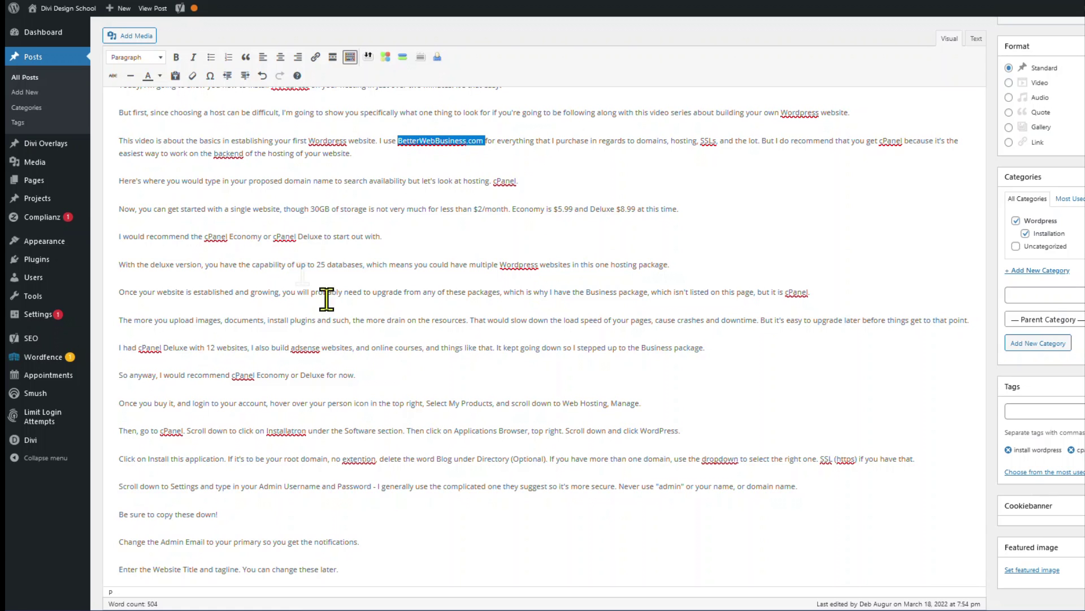
left_click(315, 56)
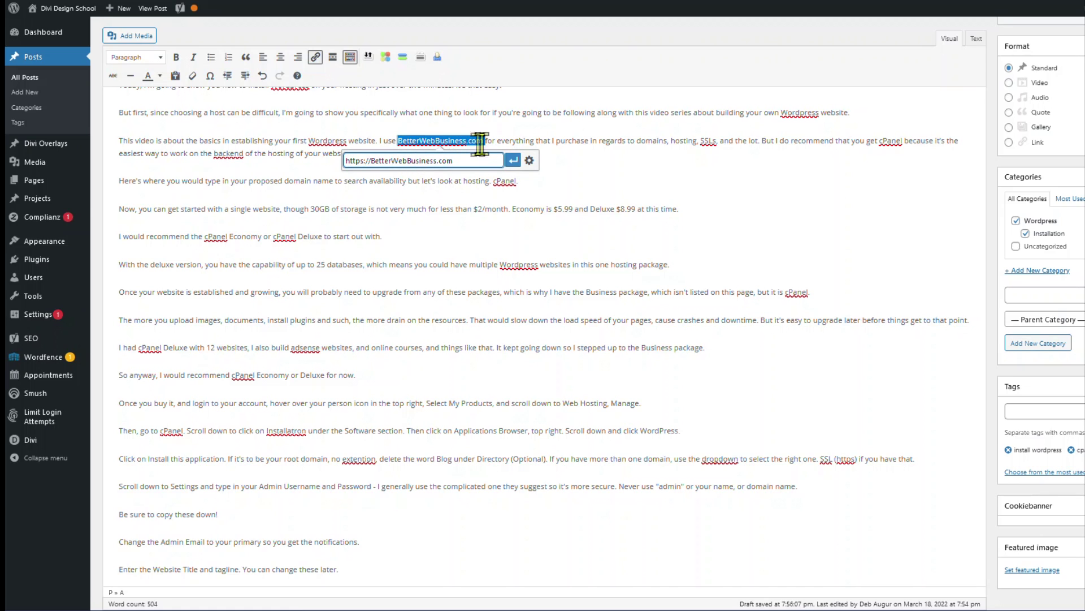
left_click(513, 160)
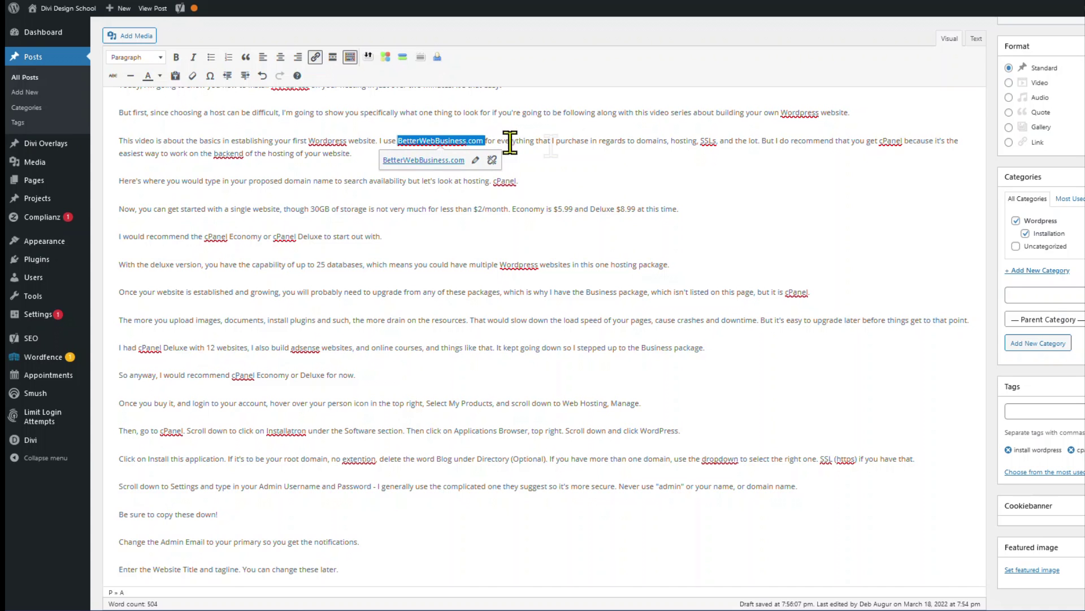
left_click(556, 164)
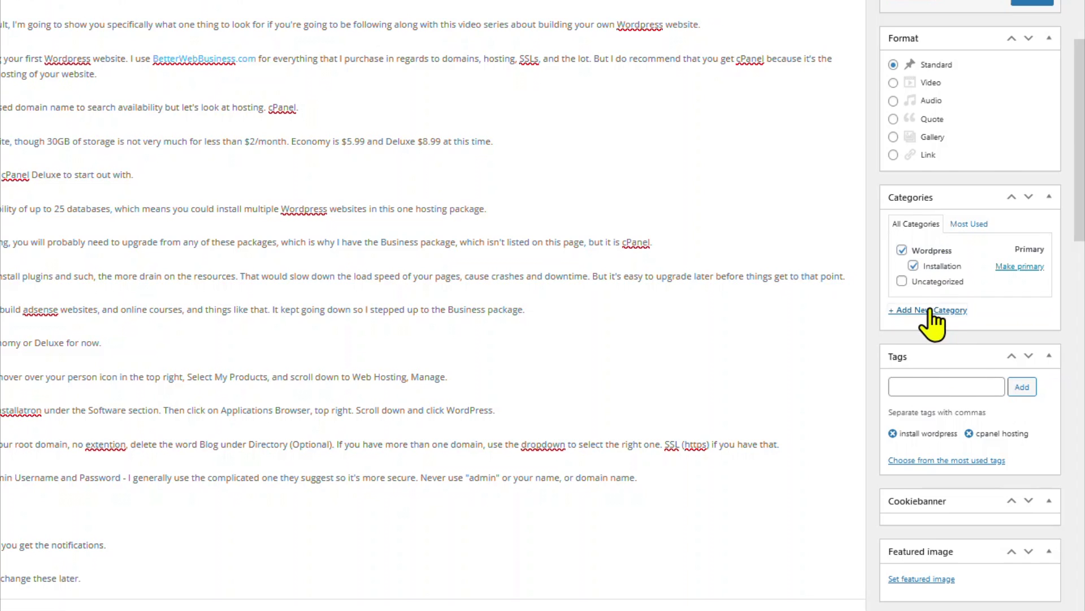
- Add a new post category "cpanel hosting" under the parent category Wordpress
left_click(1038, 348)
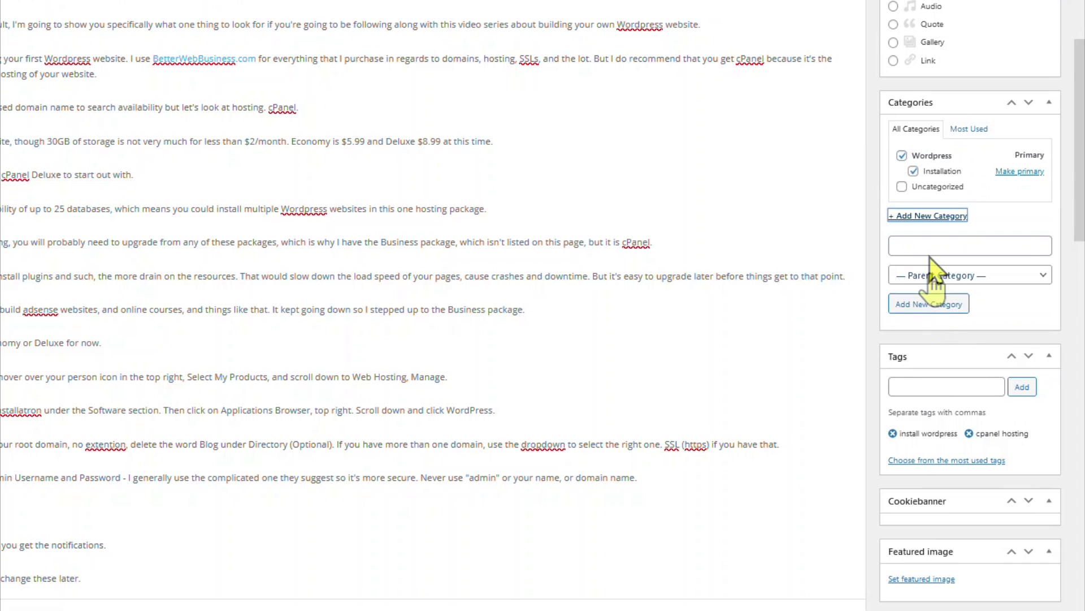
left_click(927, 239)
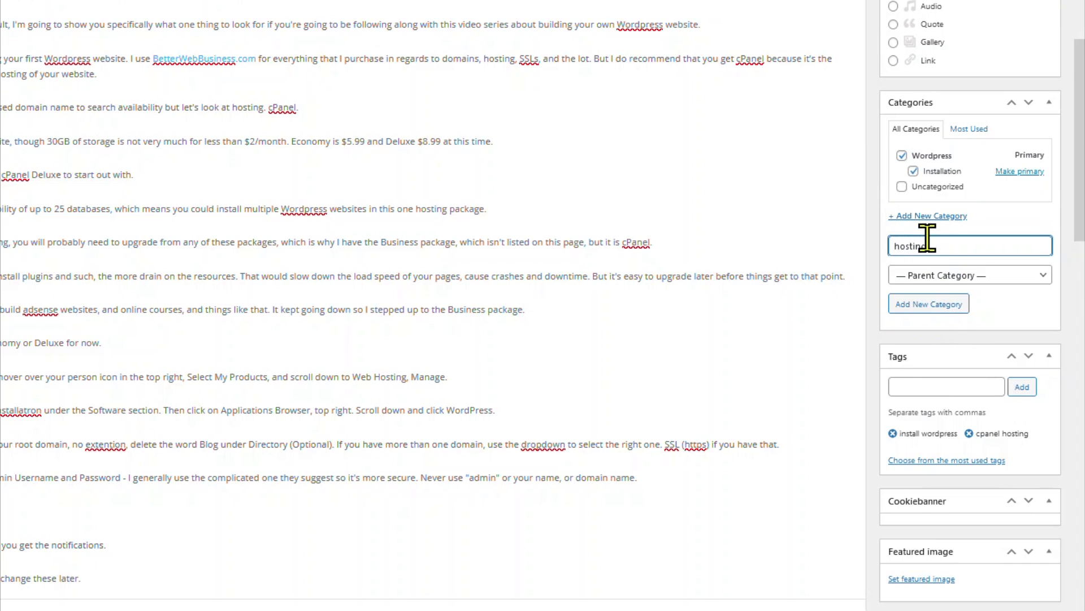
type("hosting")
left_click(953, 285)
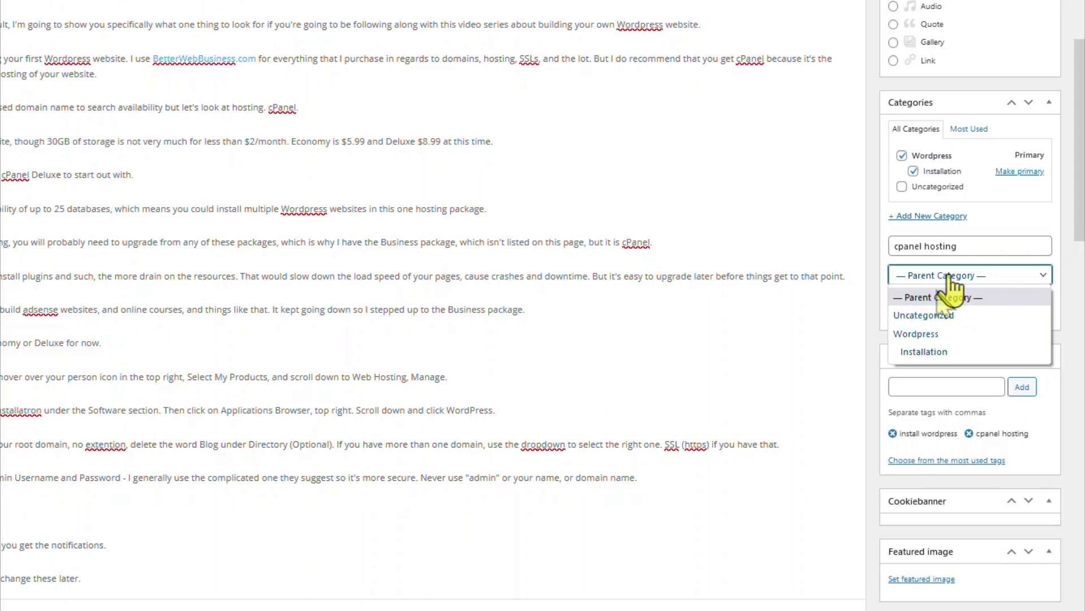
left_click(918, 334)
left_click(928, 304)
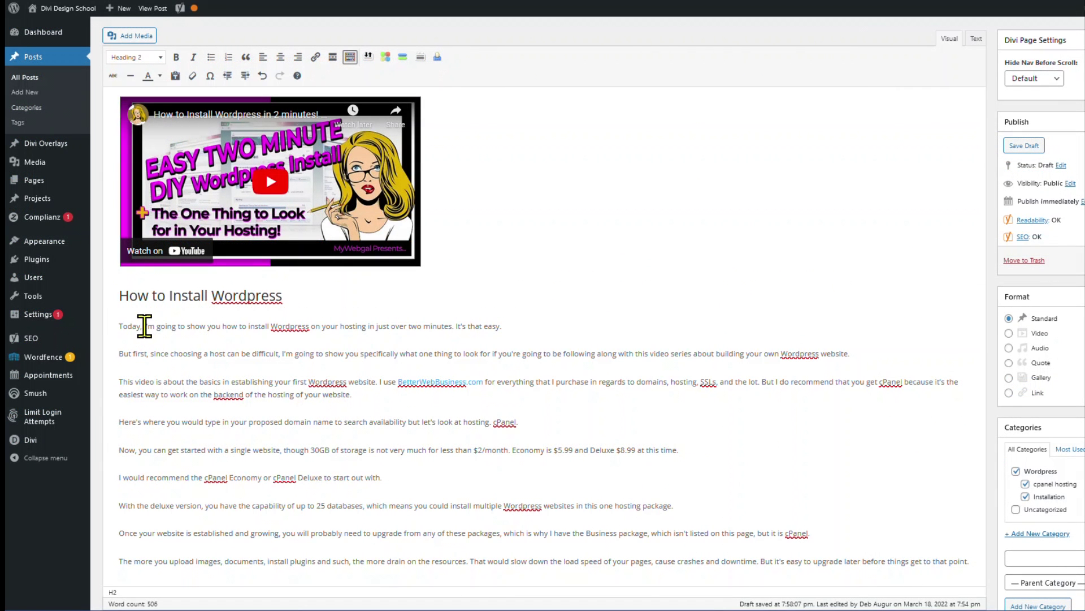
- Copy "I'm going to show you how to install Wordpress on your hosting in just over two minutes." from the post into the Yoast meta description
left_click_drag(144, 327, 455, 333)
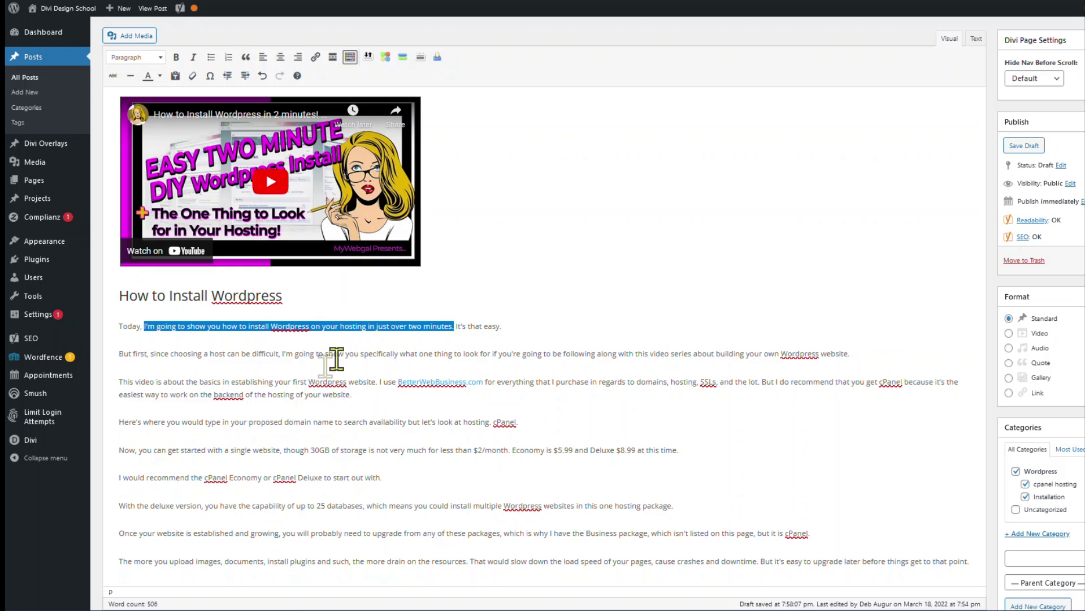
scroll(339, 328, "down", 15)
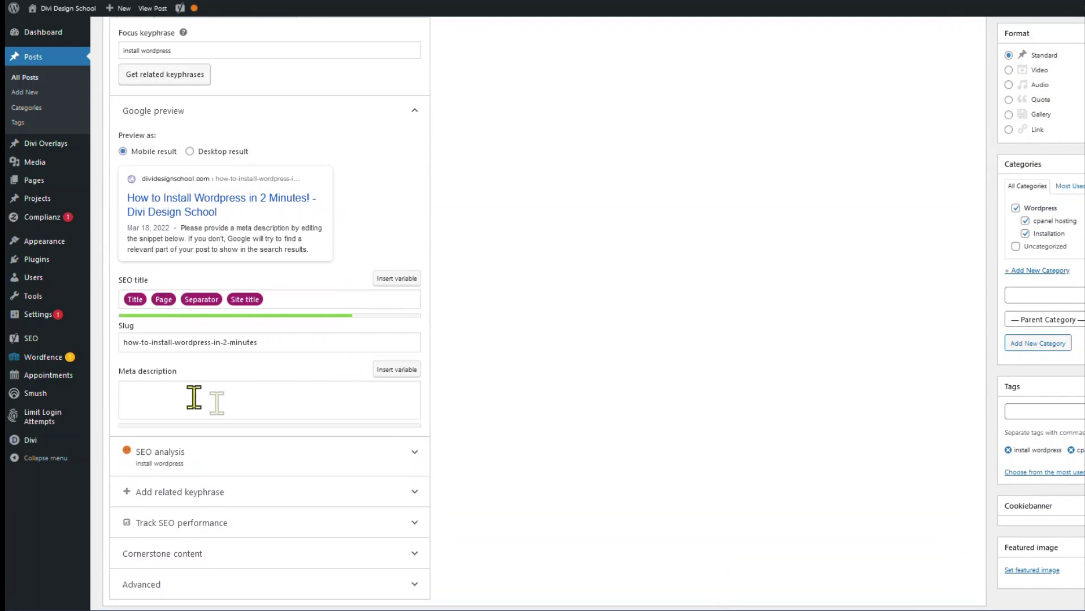
left_click(183, 393)
type("I'm going to show you how to install Wordpress on your hosting in just over two minutes.")
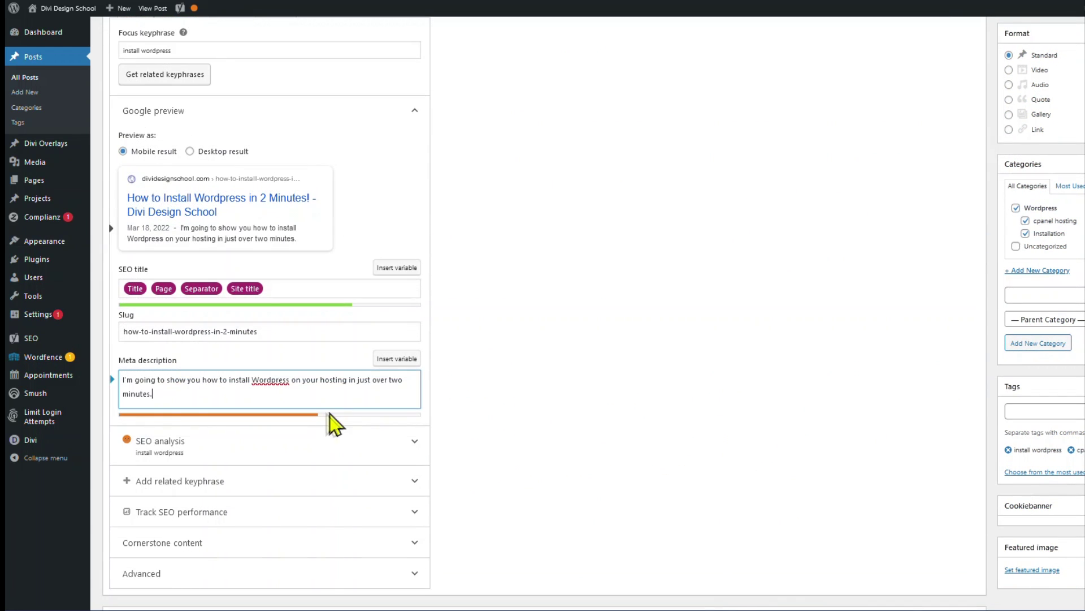
- Save the post as a draft
scroll(246, 334, "up", 3)
scroll(730, 345, "up", 1)
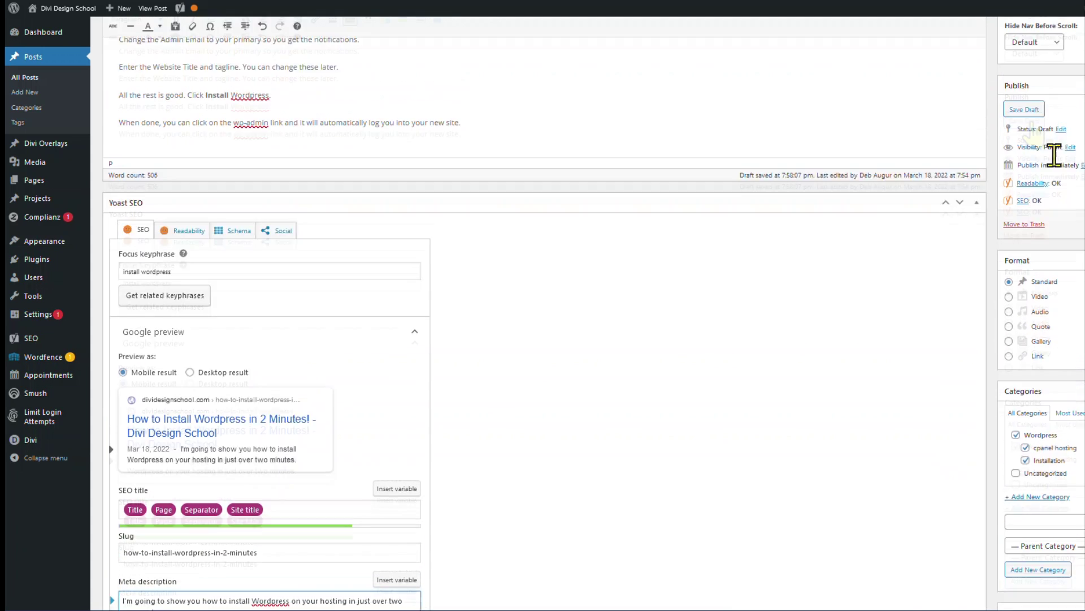
left_click(1026, 129)
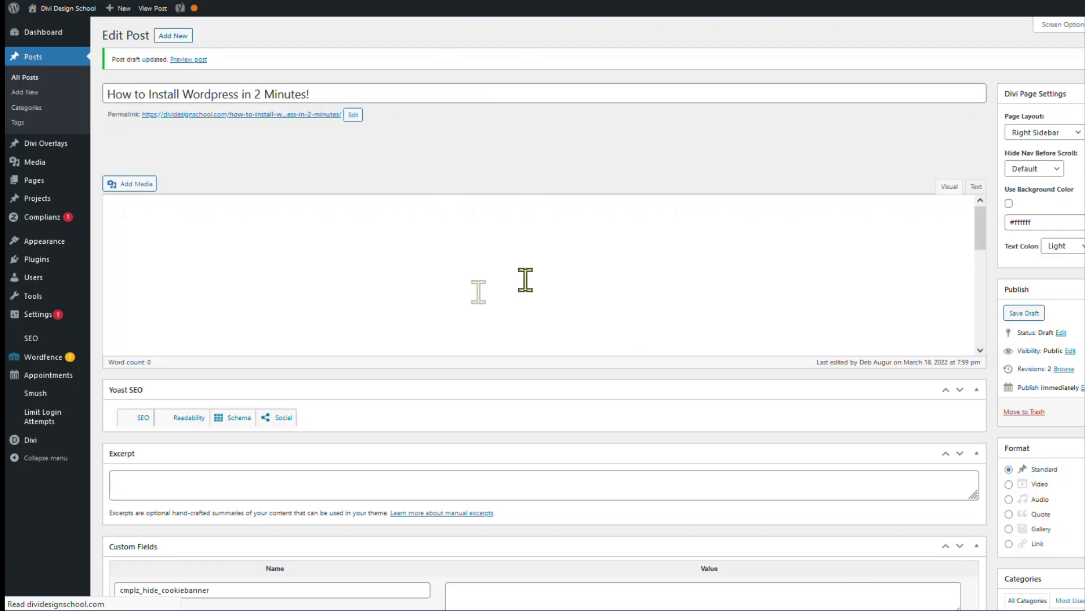
- Check the Yoast readability analysis and add the line "Install Wordpress Step-by-Step" above the paragraph starting "Once you buy it"
scroll(509, 412, "down", 9)
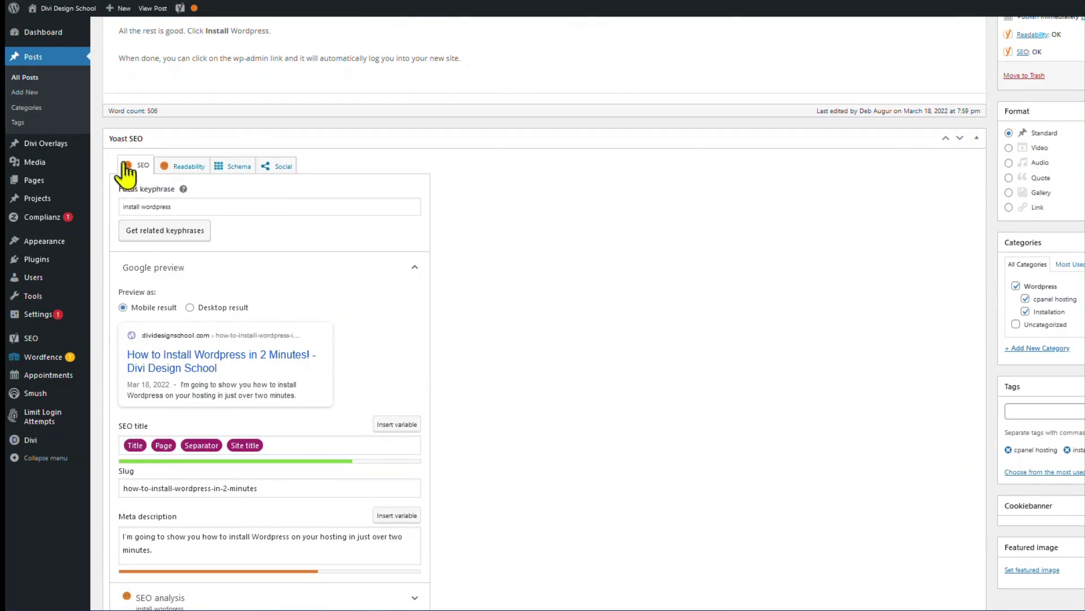
left_click(176, 165)
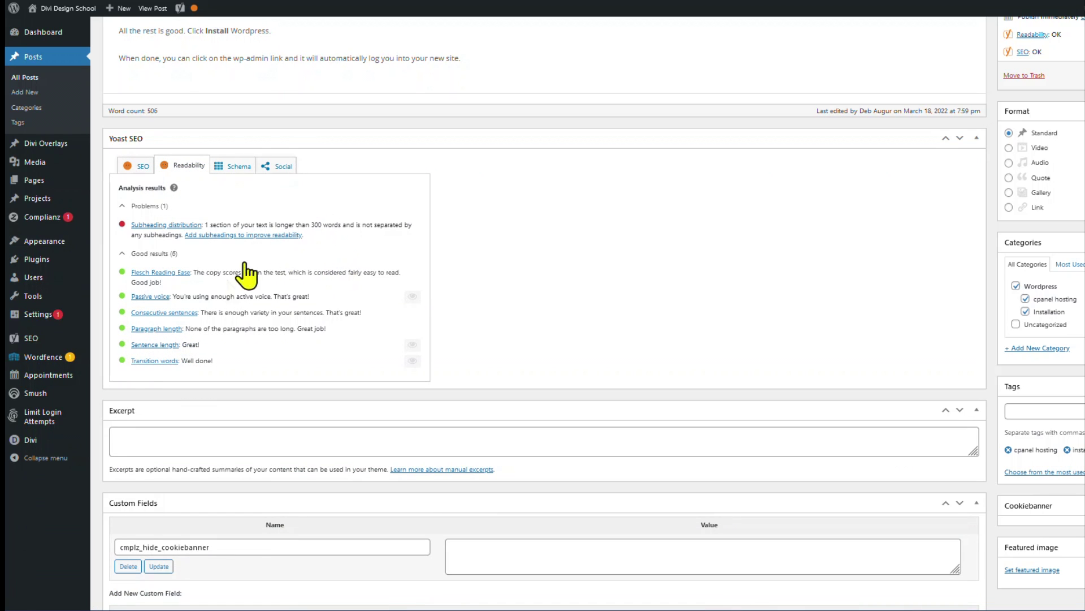
scroll(235, 314, "down", 1)
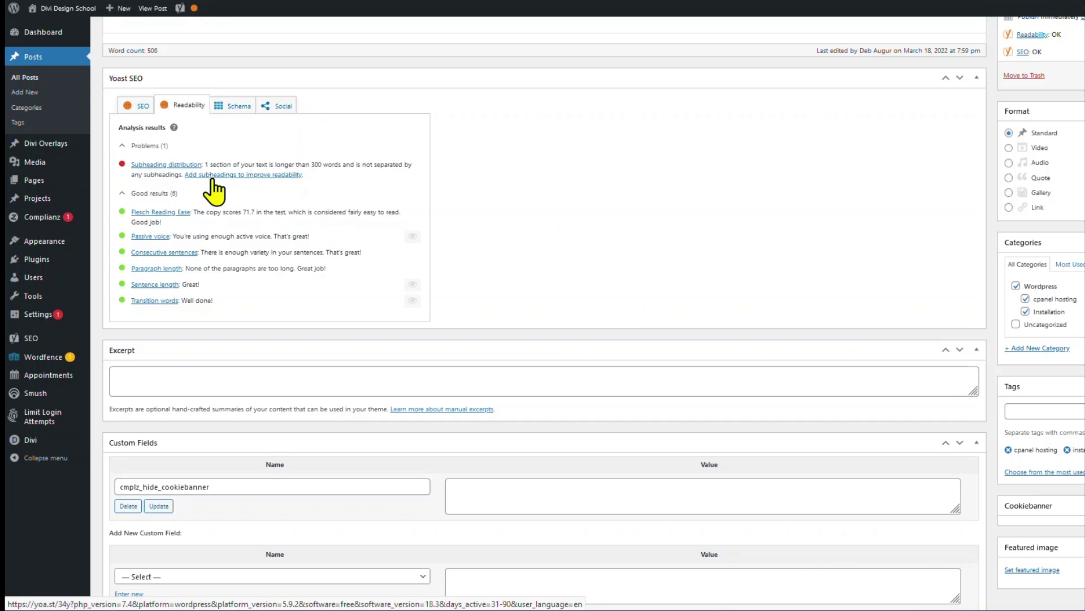
scroll(587, 426, "up", 10)
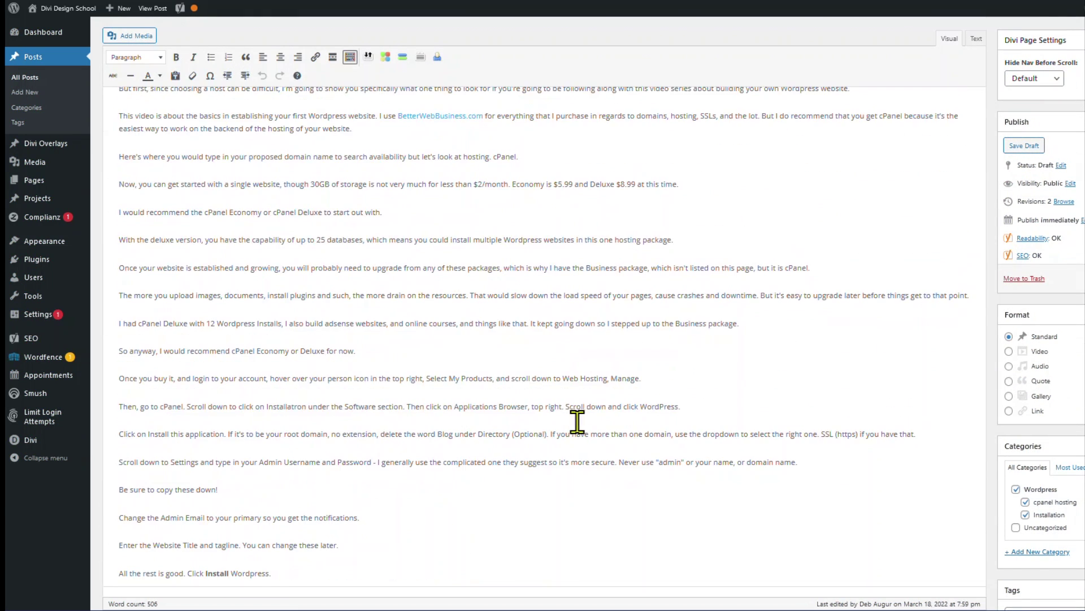
scroll(577, 421, "up", 1)
key("Return")
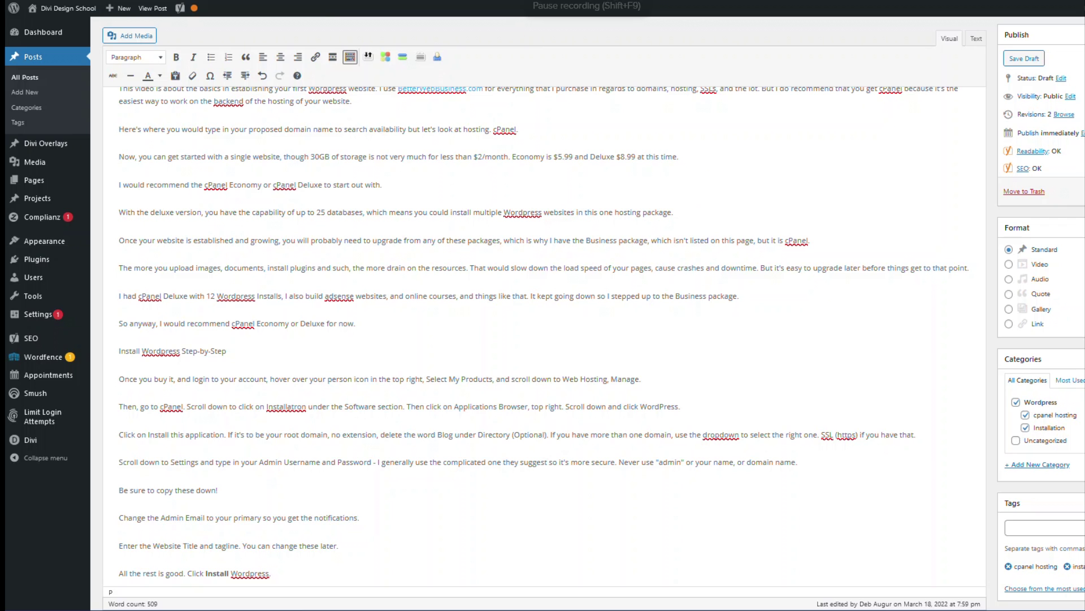
- Format the line "Install Wordpress Step-by-Step" as Heading 2 and recheck the readability analysis
left_click_drag(247, 350, 116, 351)
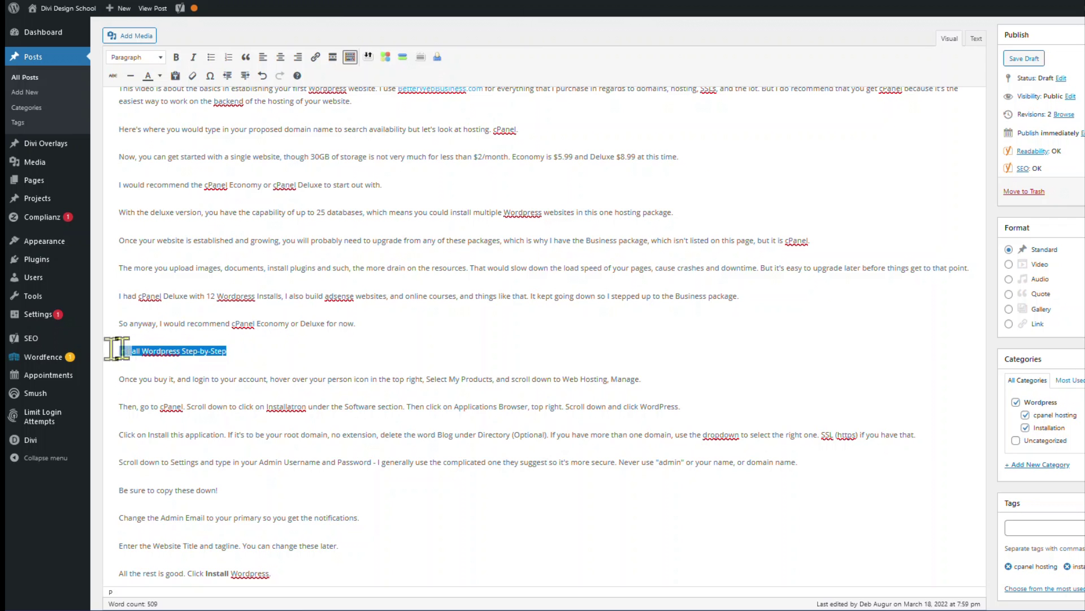
left_click(141, 57)
left_click(150, 115)
left_click(385, 395)
scroll(386, 394, "down", 8)
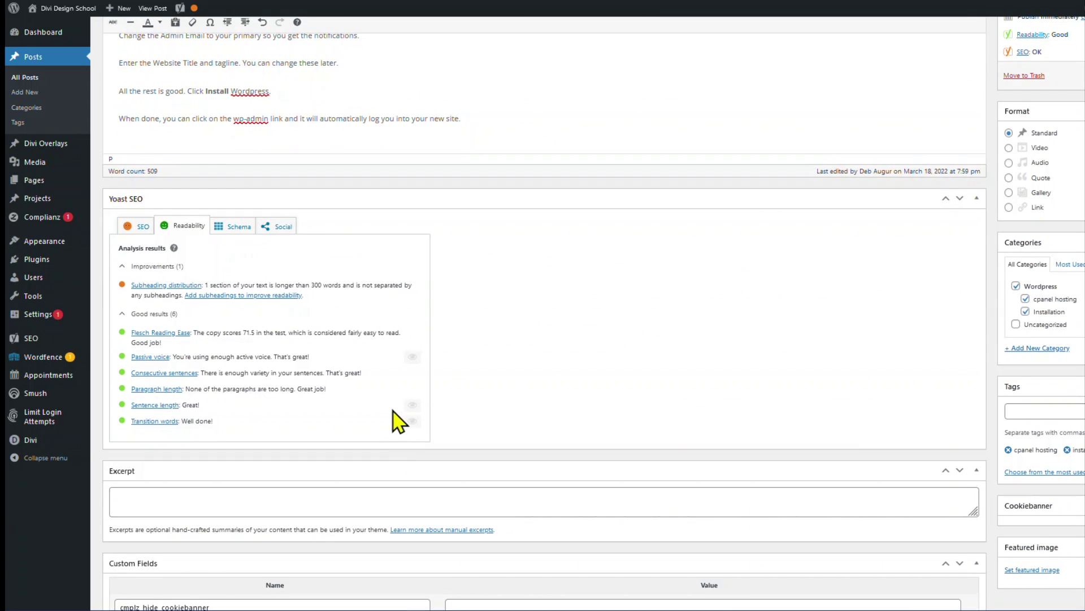
- Expand the Yoast SEO analysis for the keyphrase "install wordpress" and review the listed problems and improvements
scroll(1073, 206, "up", 3)
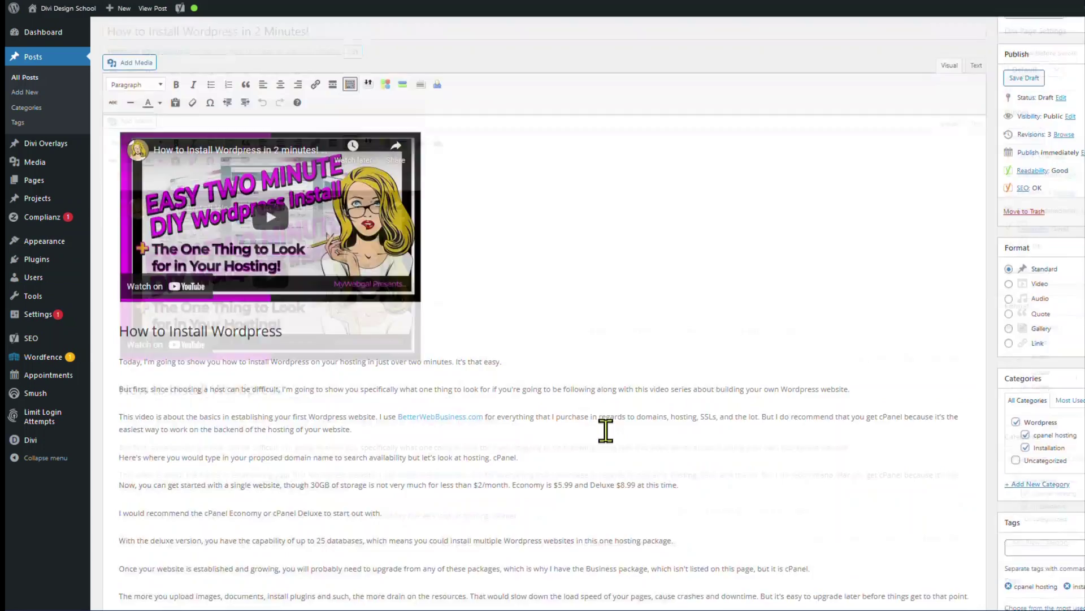
scroll(606, 431, "down", 15)
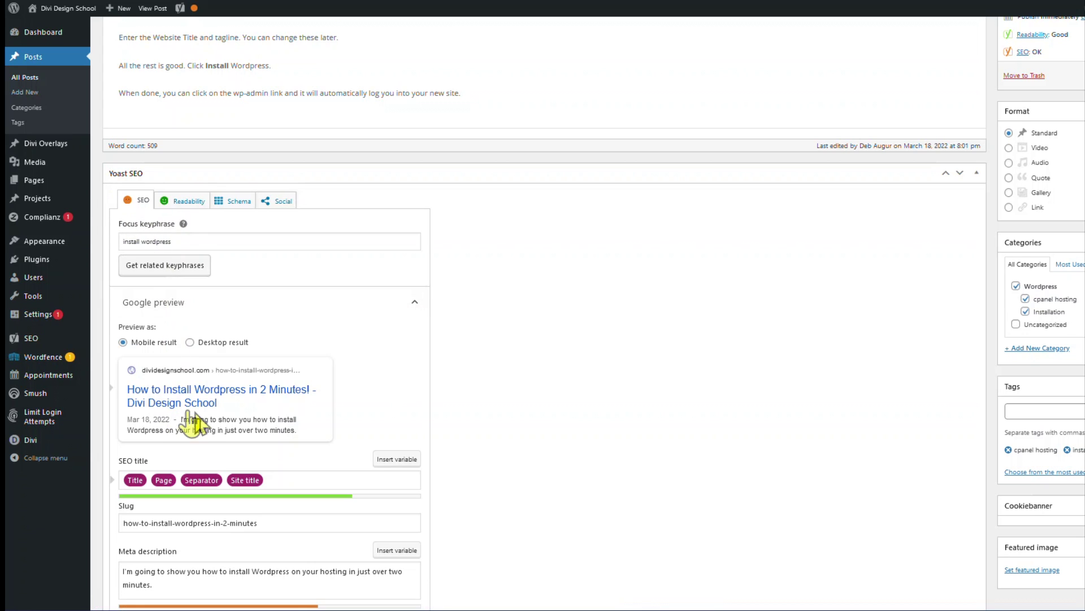
scroll(253, 460, "down", 4)
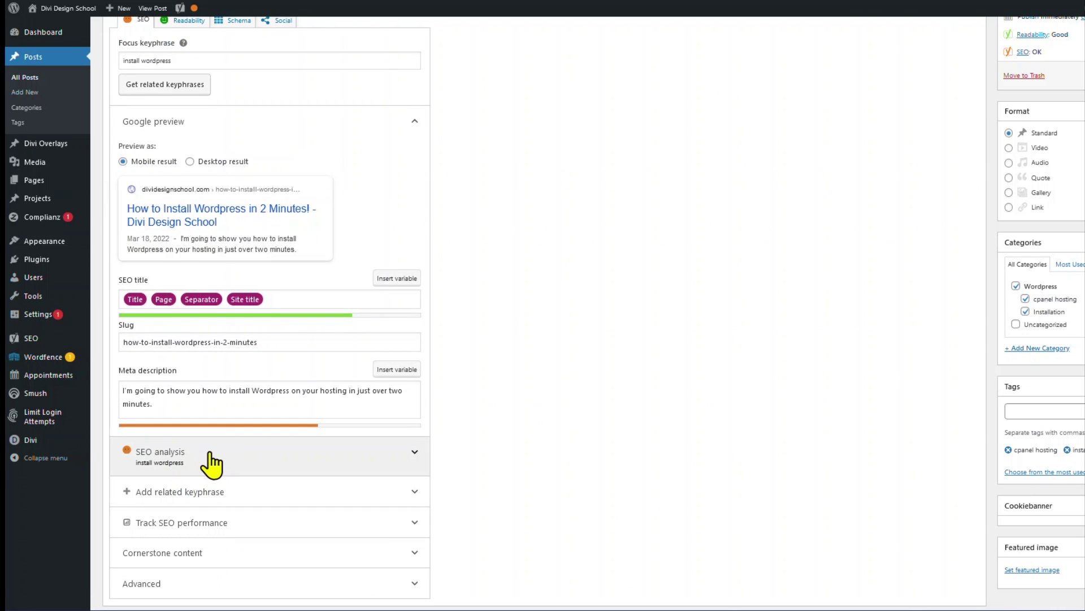
left_click(212, 464)
scroll(520, 460, "down", 4)
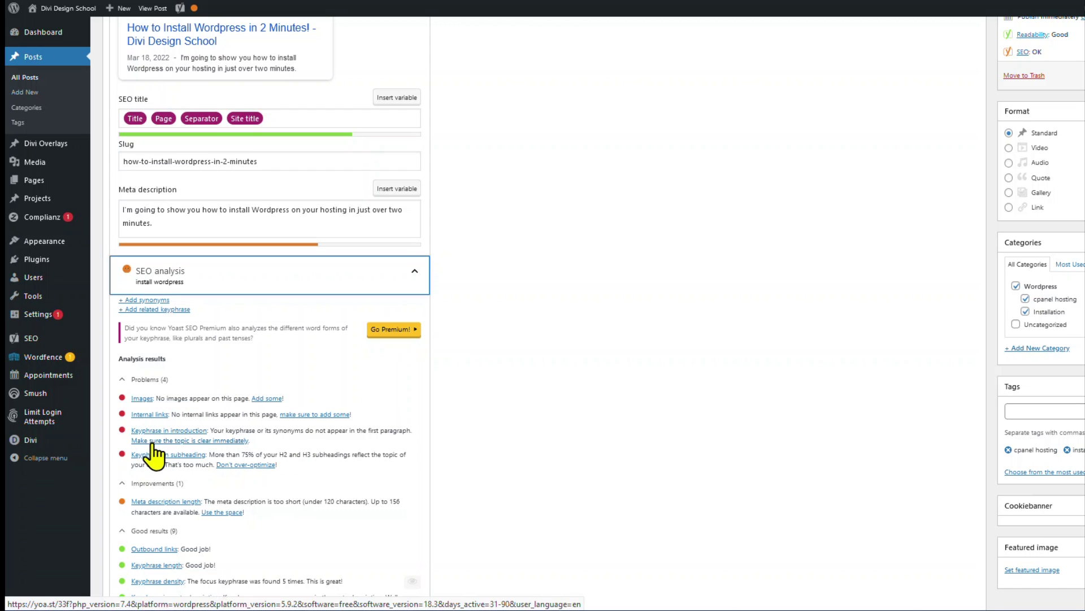
- Copy the sentence "It's that easy." from the first paragraph to the end of the Yoast meta description
scroll(581, 395, "up", 12)
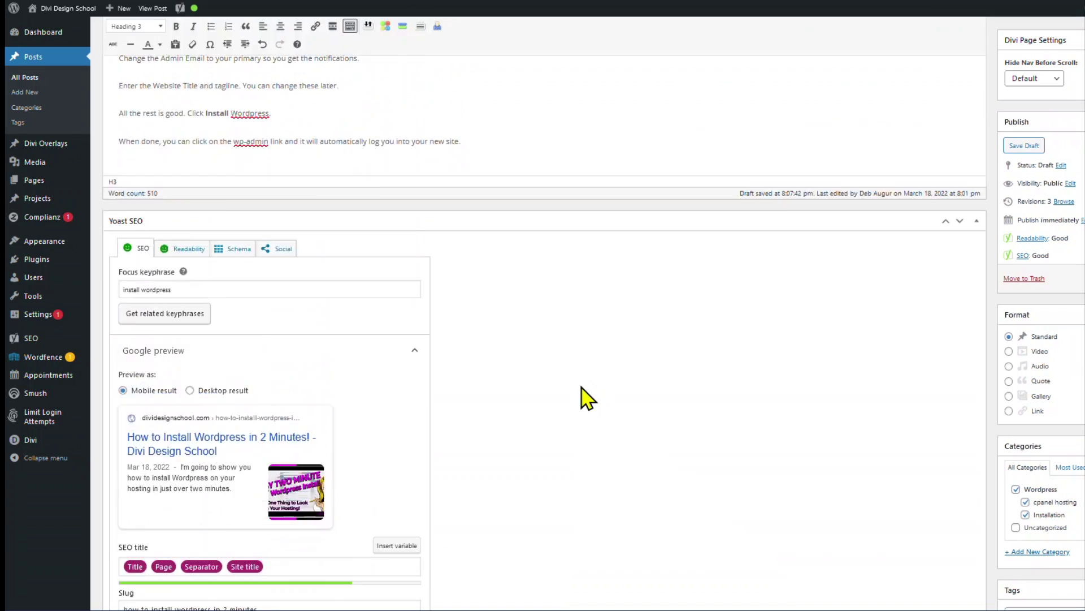
scroll(575, 380, "up", 10)
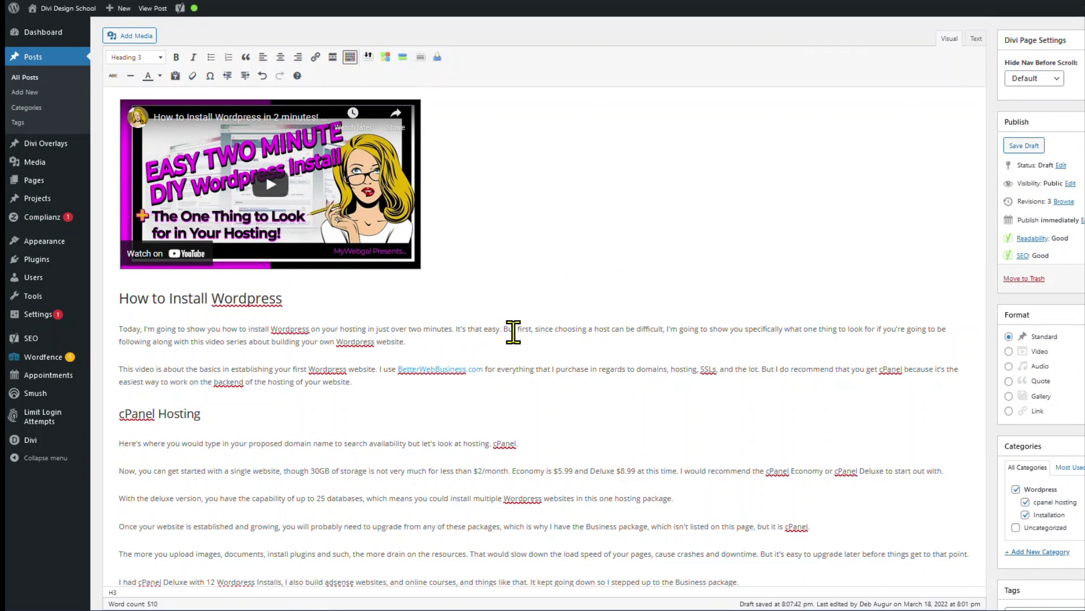
left_click_drag(507, 332, 475, 333)
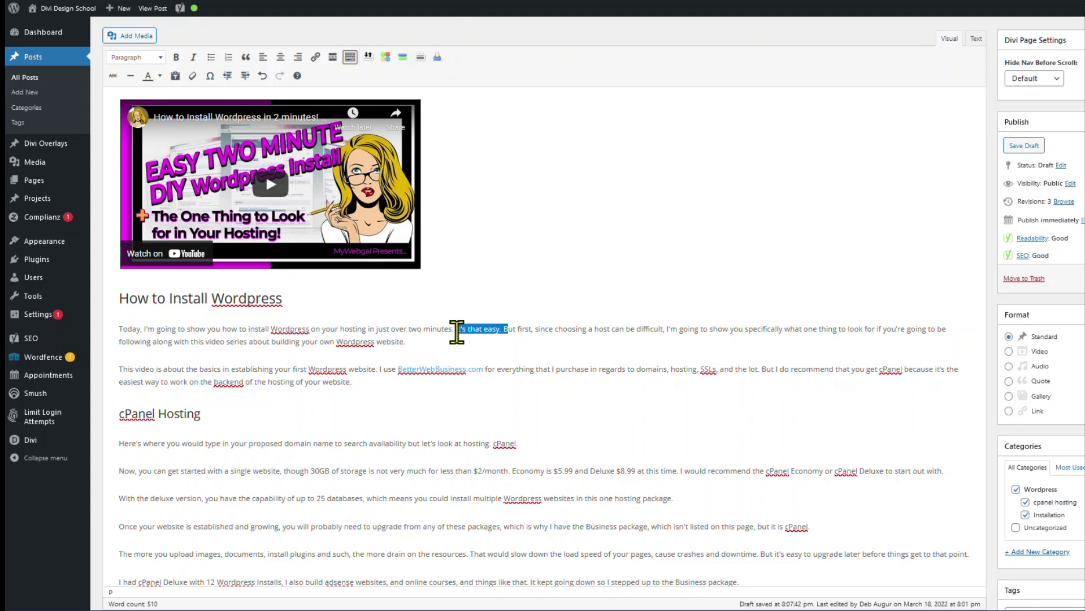
scroll(342, 432, "down", 20)
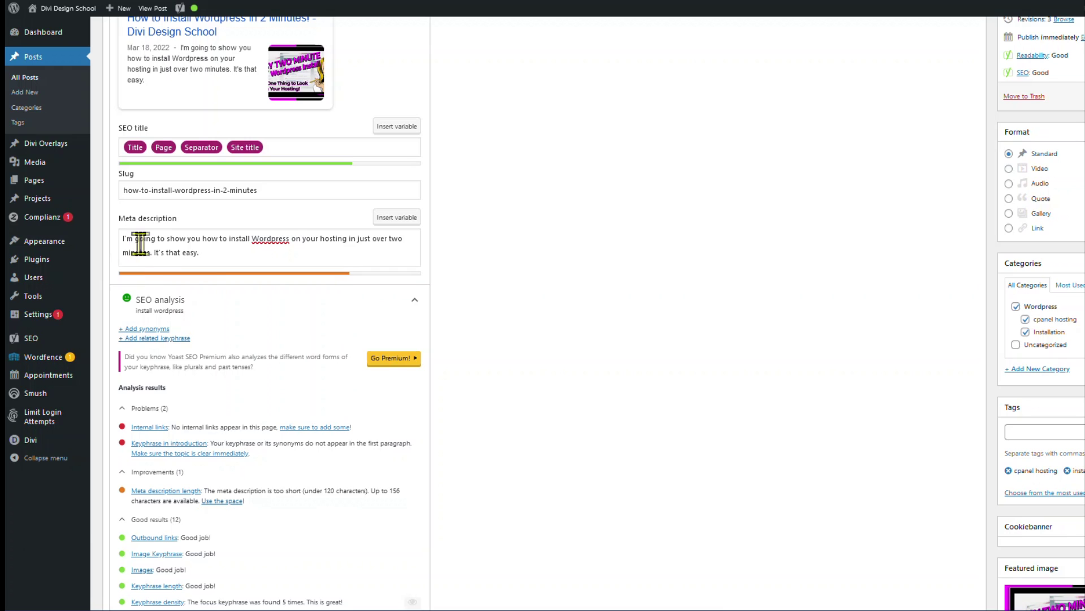
- Replace "I'm going to" at the start of the meta description with "In this video, I will"
left_click_drag(164, 240, 113, 240)
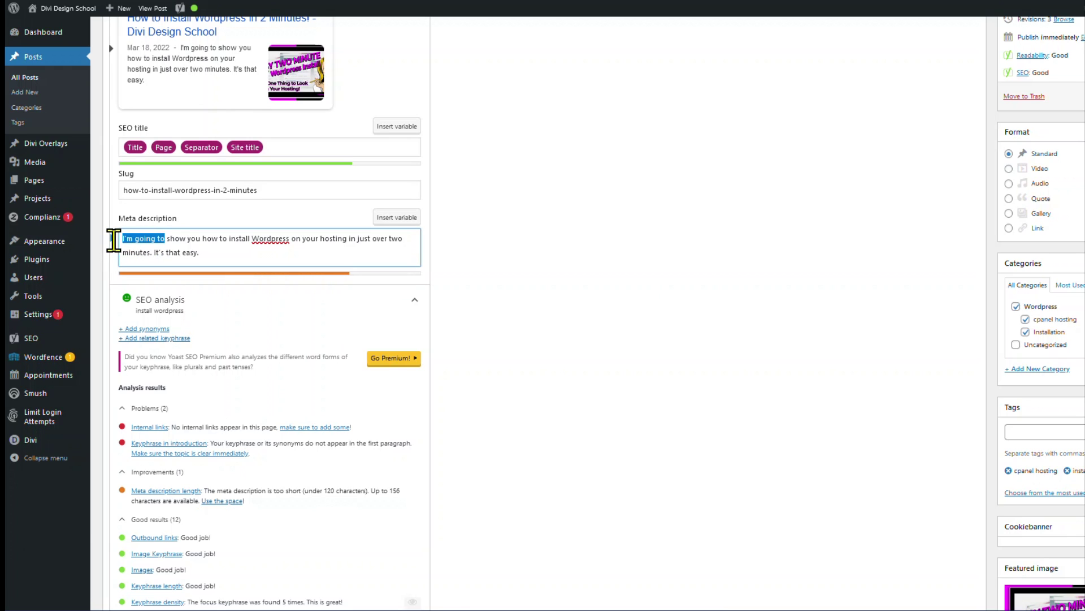
type("In this video")
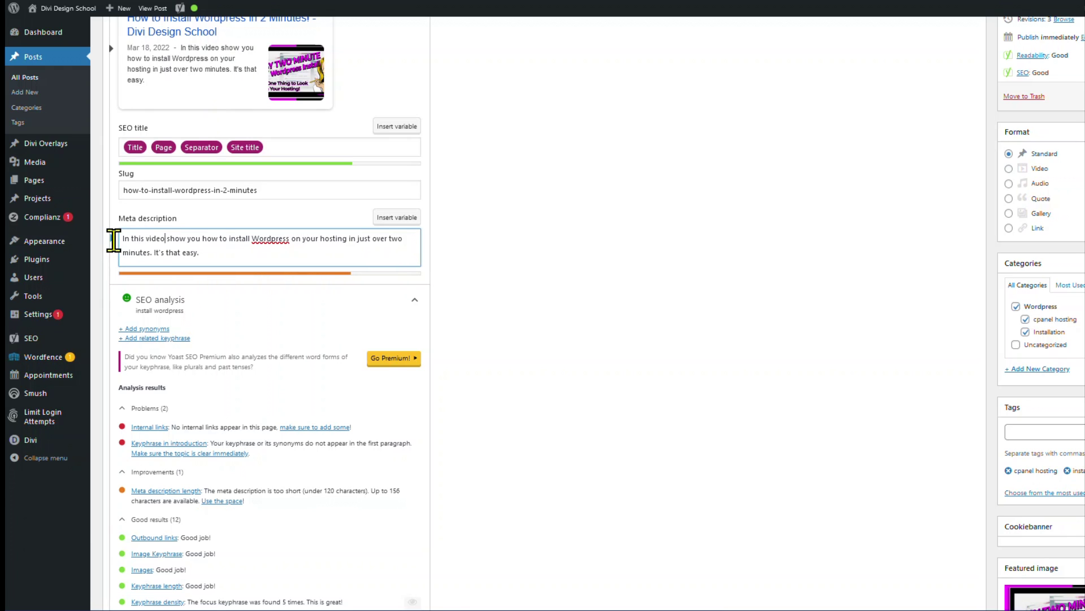
type(", I will")
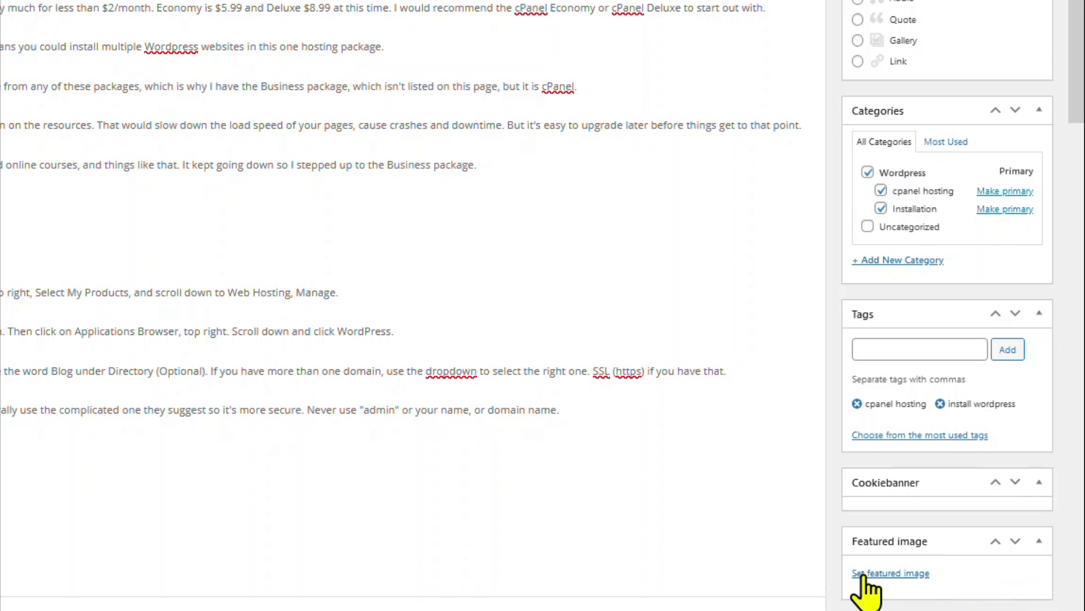
- Upload cvr-wp-hosting-install.png with alt text and set it as the post's featured image
left_click(862, 573)
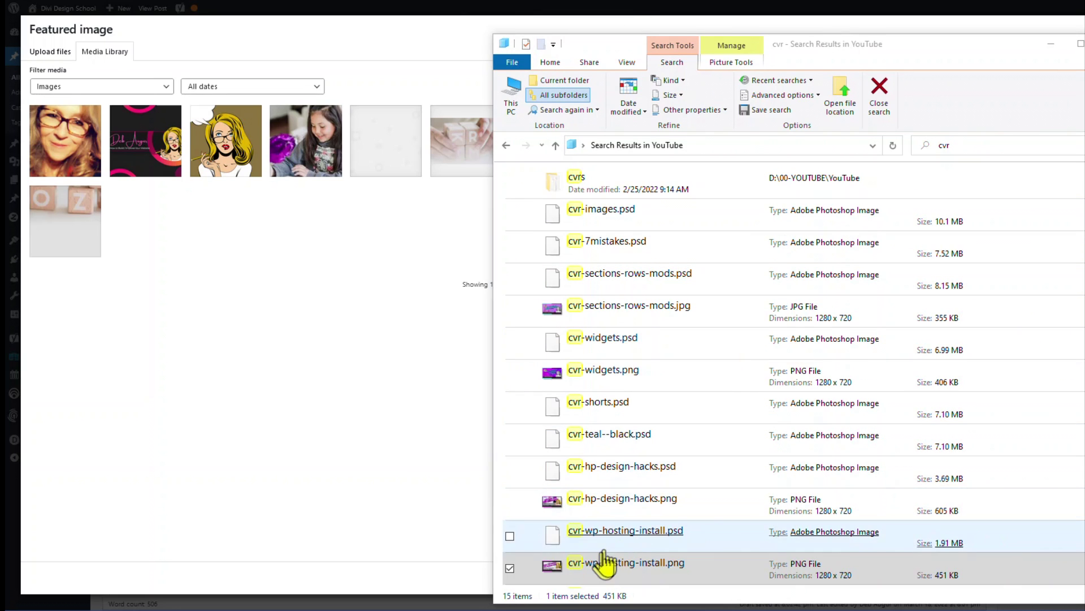
left_click_drag(588, 565, 291, 297)
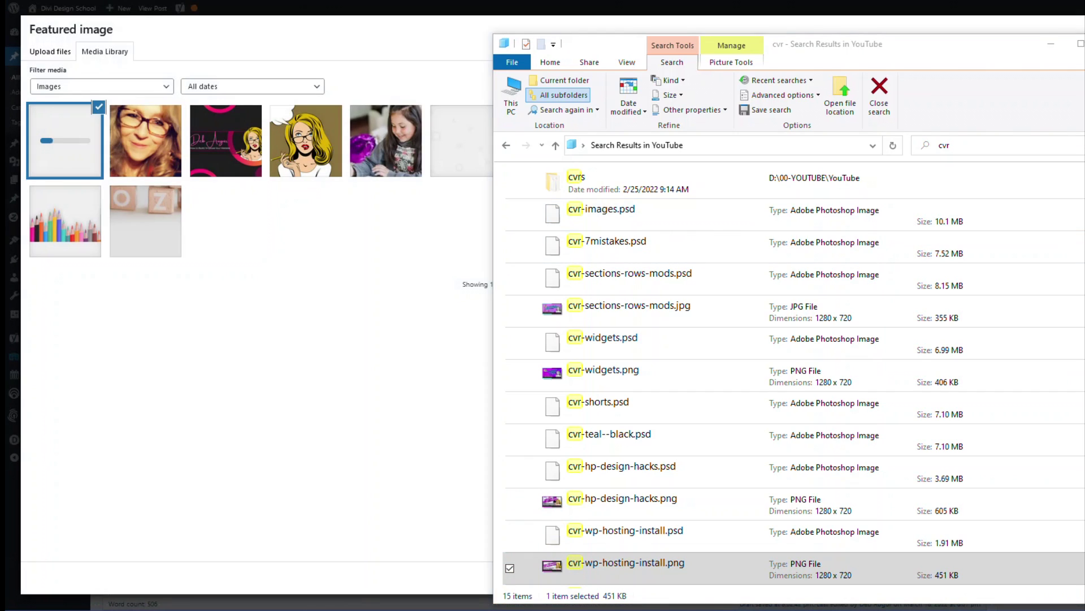
left_click(1084, 44)
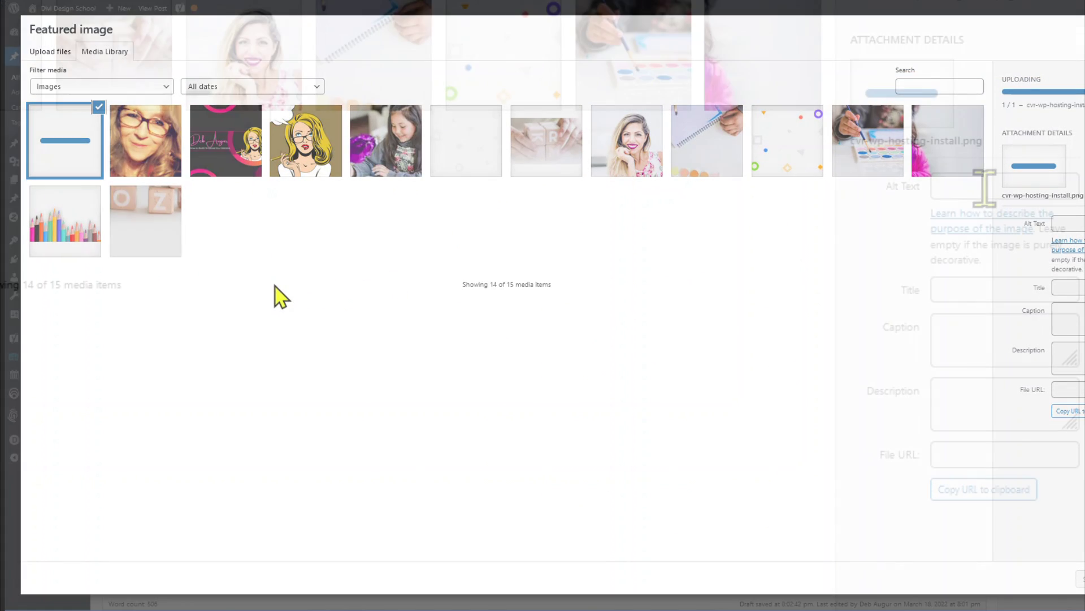
left_click(1072, 222)
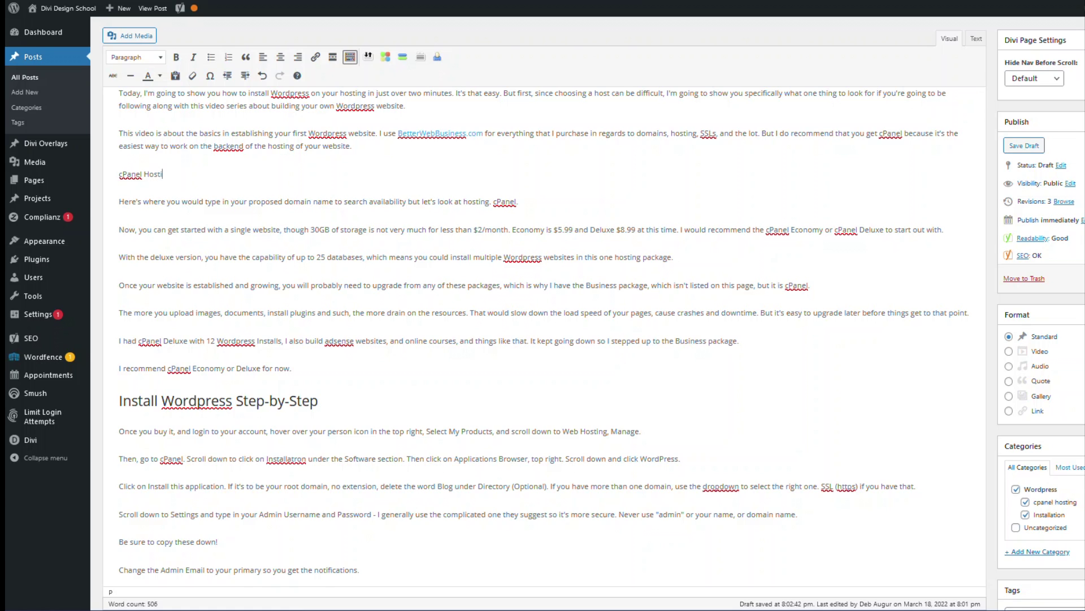
- Add the line "cPanel Hosting" above the paragraph starting "Here's where you would type" and format it as Heading 3
left_click_drag(171, 176, 109, 175)
left_click(161, 57)
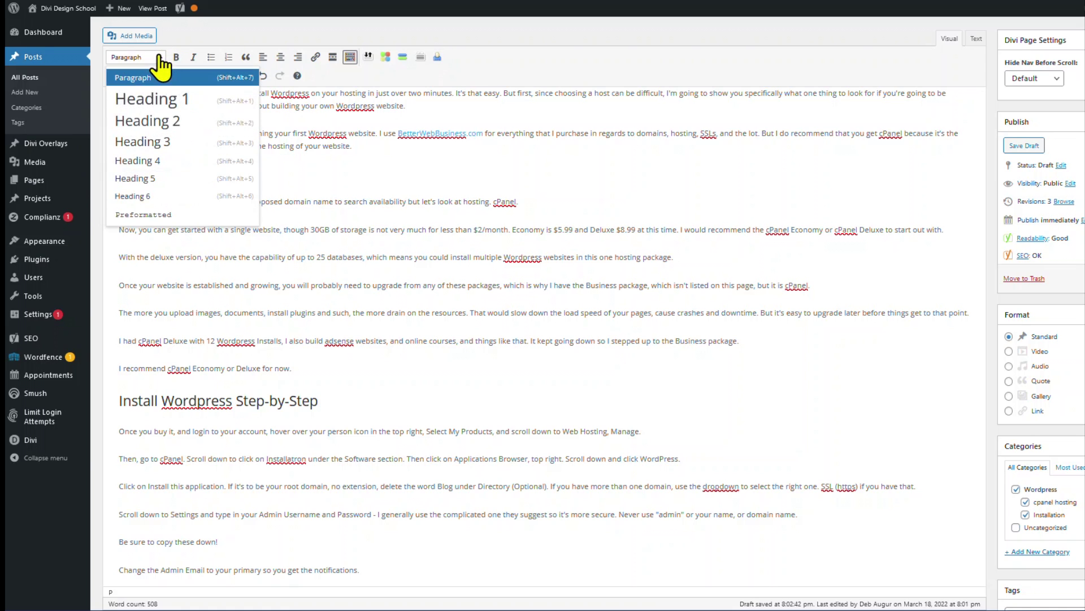
left_click(144, 137)
- Insert the line "The Settings:" above the paragraph about Admin Username and Password and format it as Heading 3
scroll(429, 395, "down", 5)
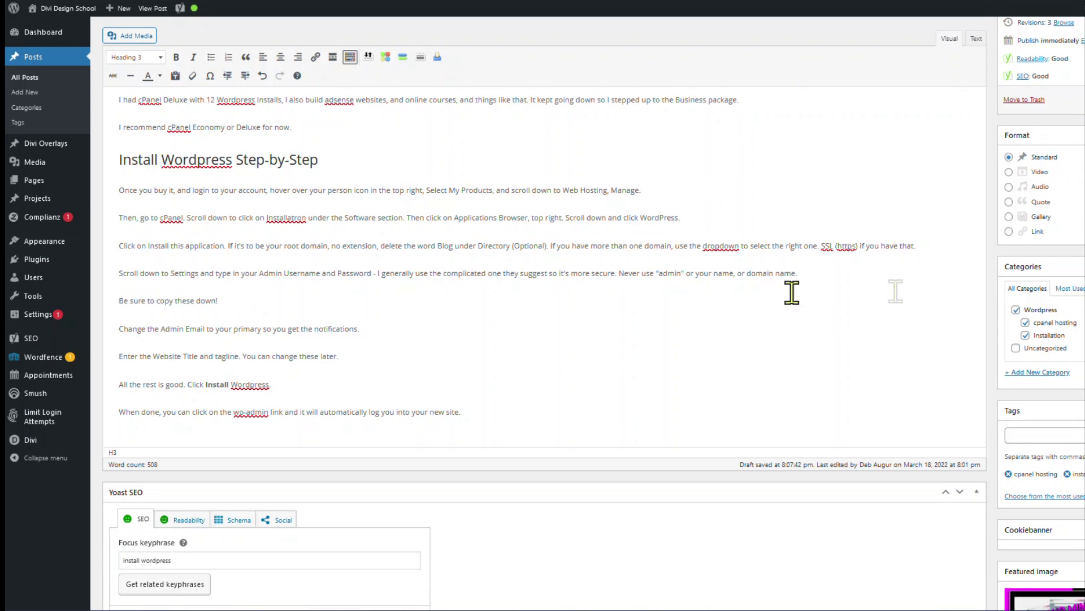
key("Return")
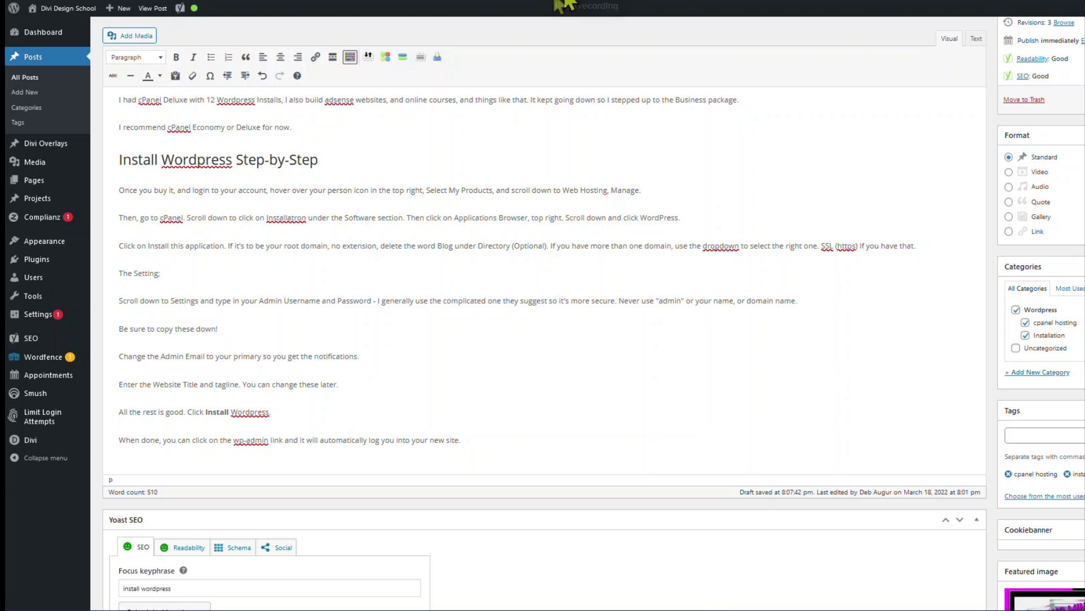
left_click_drag(172, 280, 105, 272)
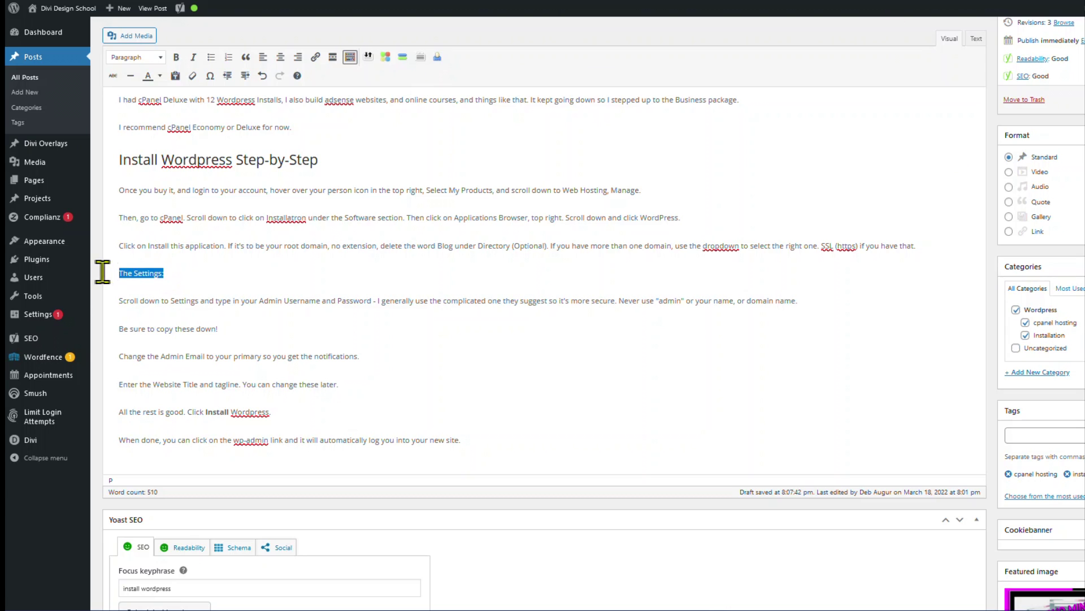
left_click(160, 58)
left_click(164, 142)
- Check the SEO analysis problems and add the closing line "If you have any questions, comment below or Contact Me."
scroll(601, 508, "down", 10)
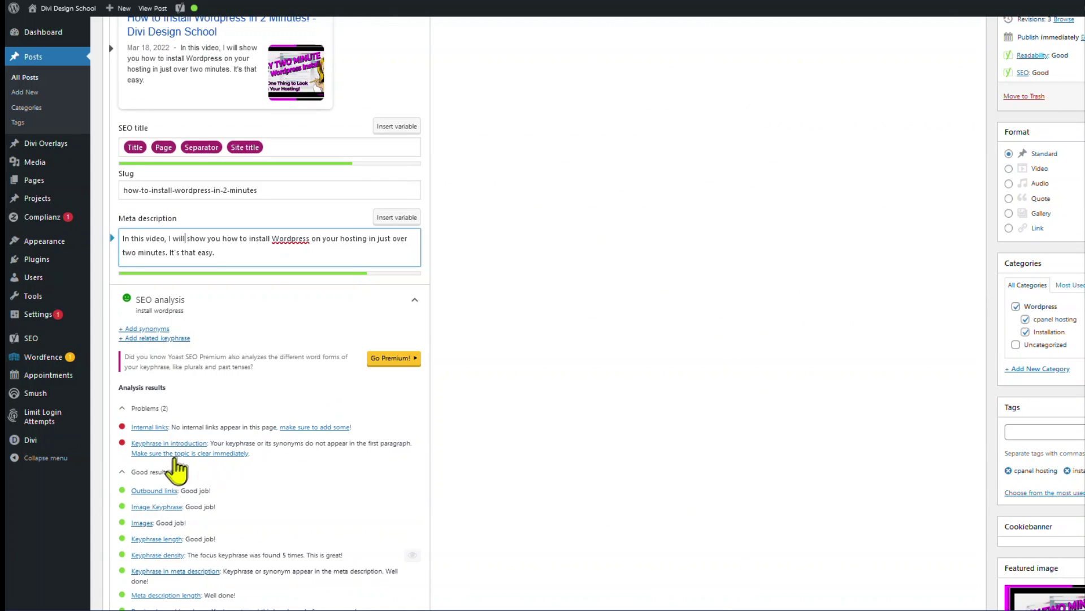
scroll(528, 342, "up", 10)
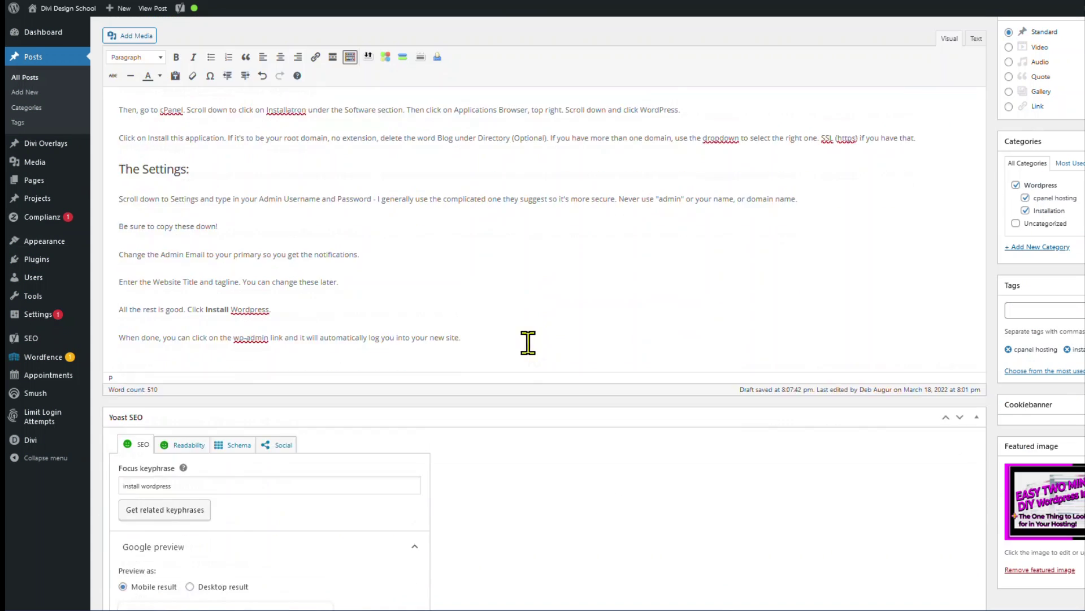
scroll(523, 362, "down", 6)
scroll(486, 373, "up", 7)
key("Return")
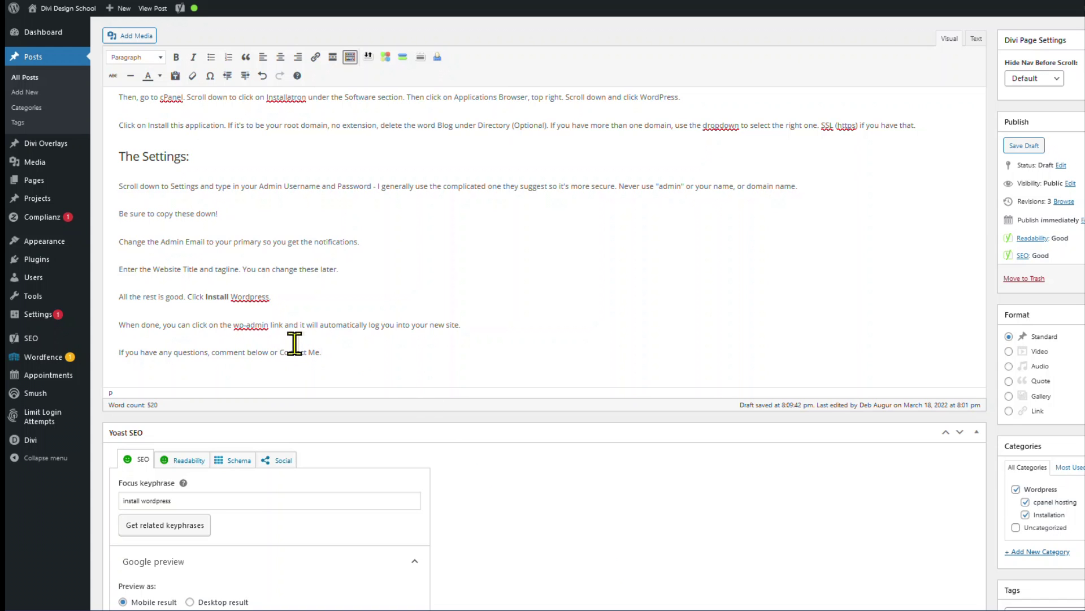
- Link the words "Contact Me." in the closing line to the site's existing Contact page
left_click_drag(281, 353, 317, 354)
scroll(650, 311, "up", 5)
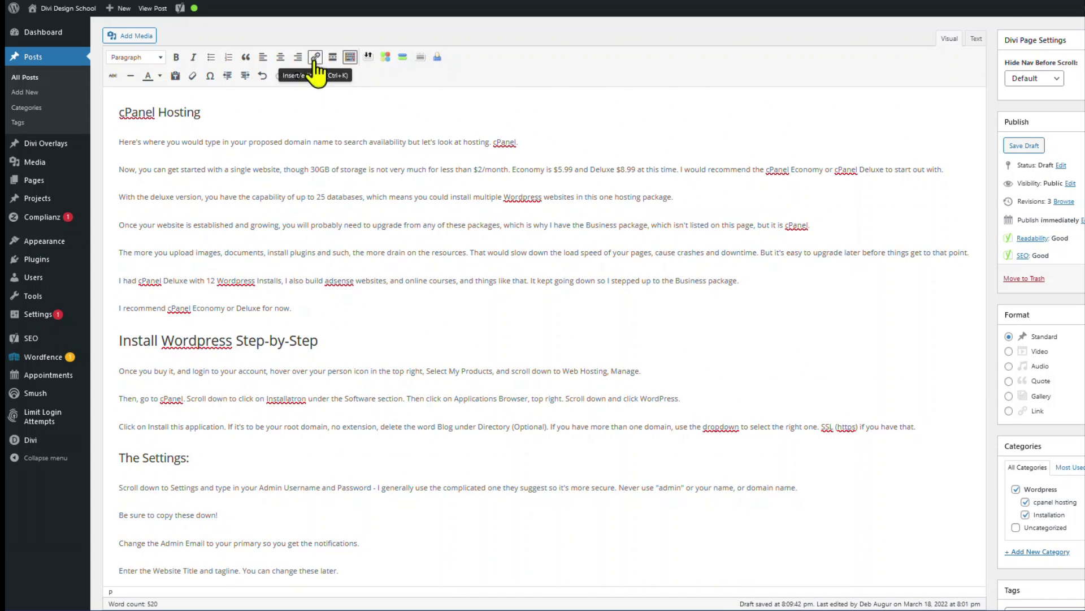
left_click(315, 57)
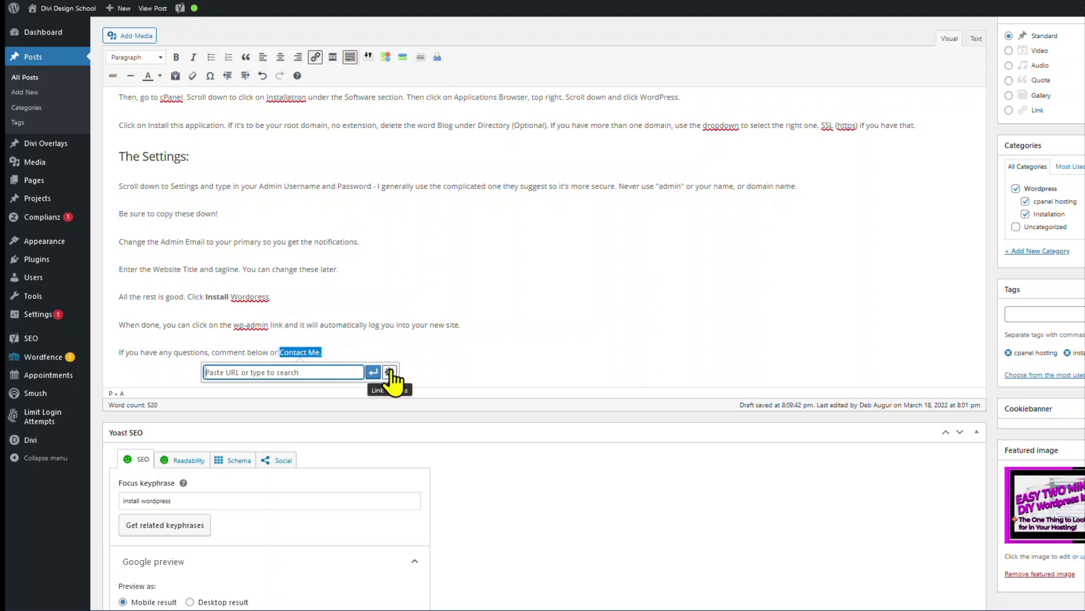
left_click(387, 372)
left_click(540, 290)
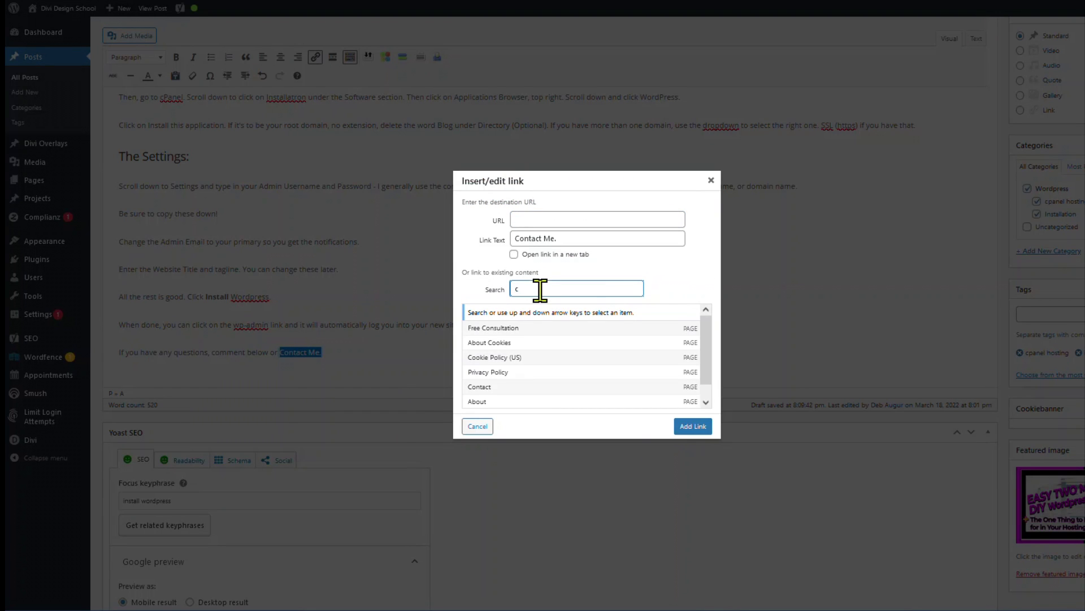
left_click(509, 388)
left_click(693, 426)
- Expand the Yoast SEO analysis again and review the remaining problems for "install wordpress"
scroll(497, 296, "down", 10)
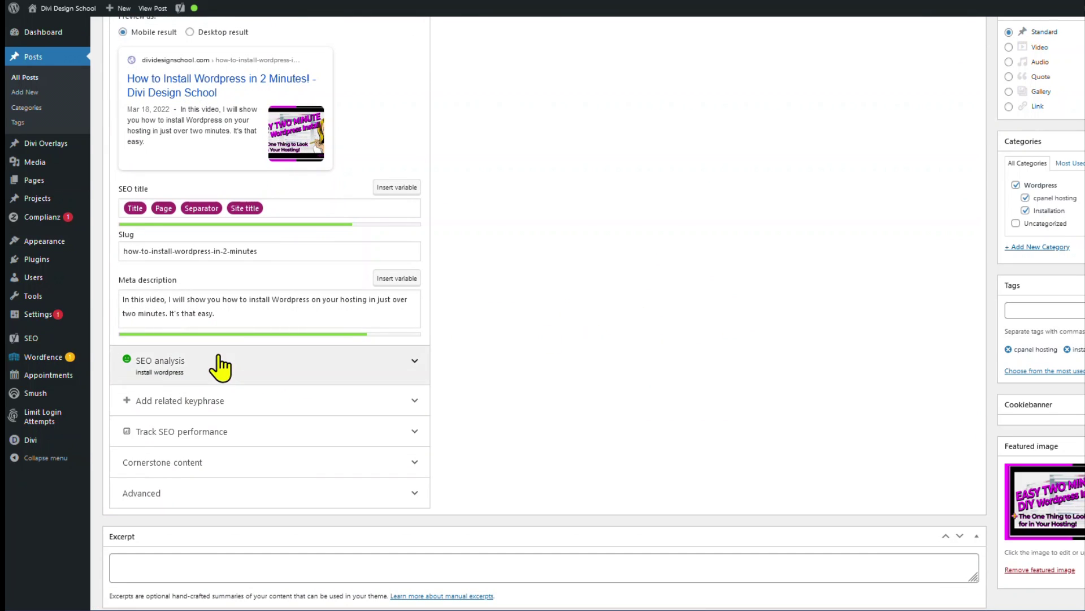
left_click(219, 364)
scroll(753, 294, "down", 2)
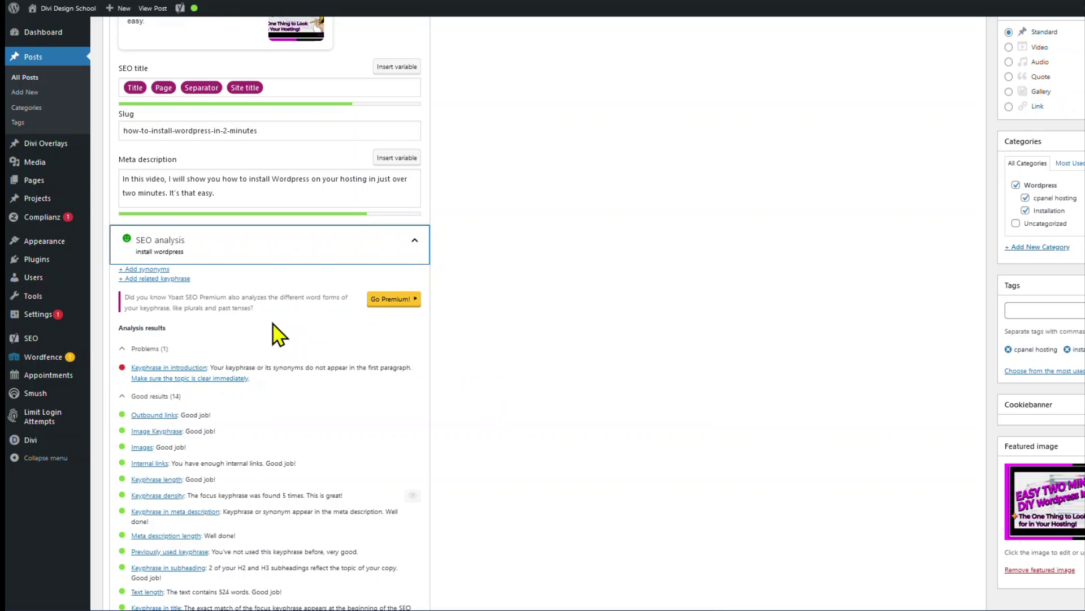
scroll(888, 348, "up", 7)
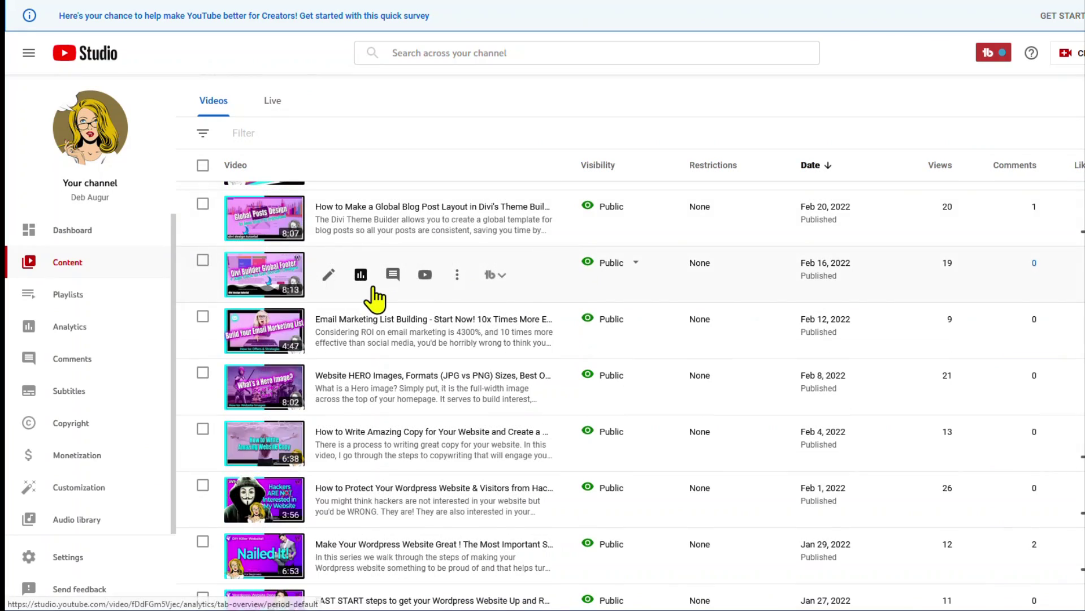
- Switch to YouTube Studio and look through the channel's video list for the WordPress install video's publication date
scroll(444, 298, "down", 5)
scroll(340, 317, "down", 2)
scroll(319, 352, "down", 3)
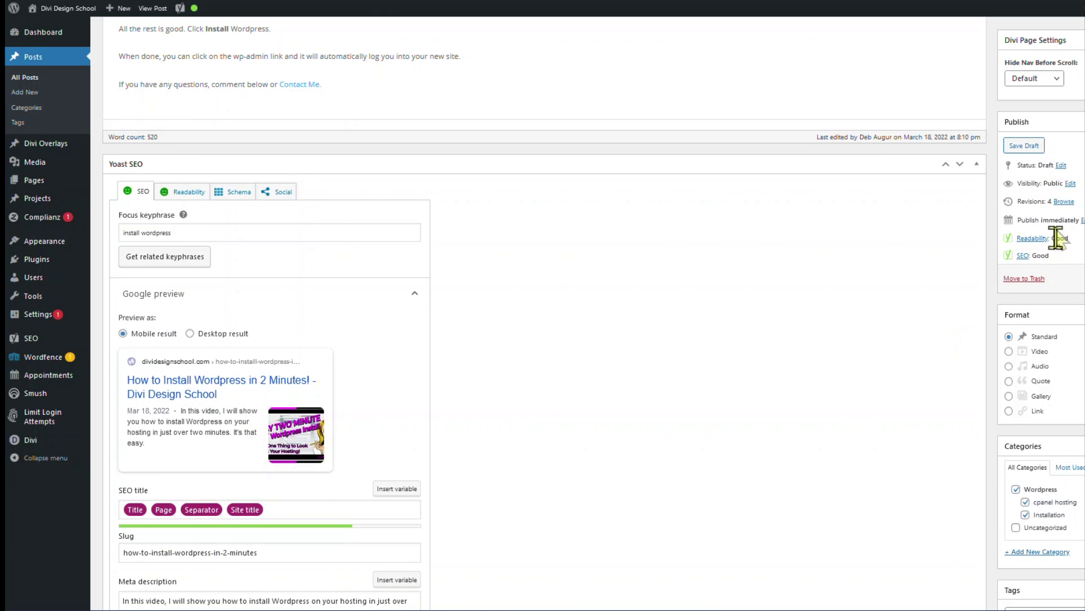
- Set the post's publish date to January 1, 2022 with the hour 09, and publish the post
scroll(1060, 246, "up", 3)
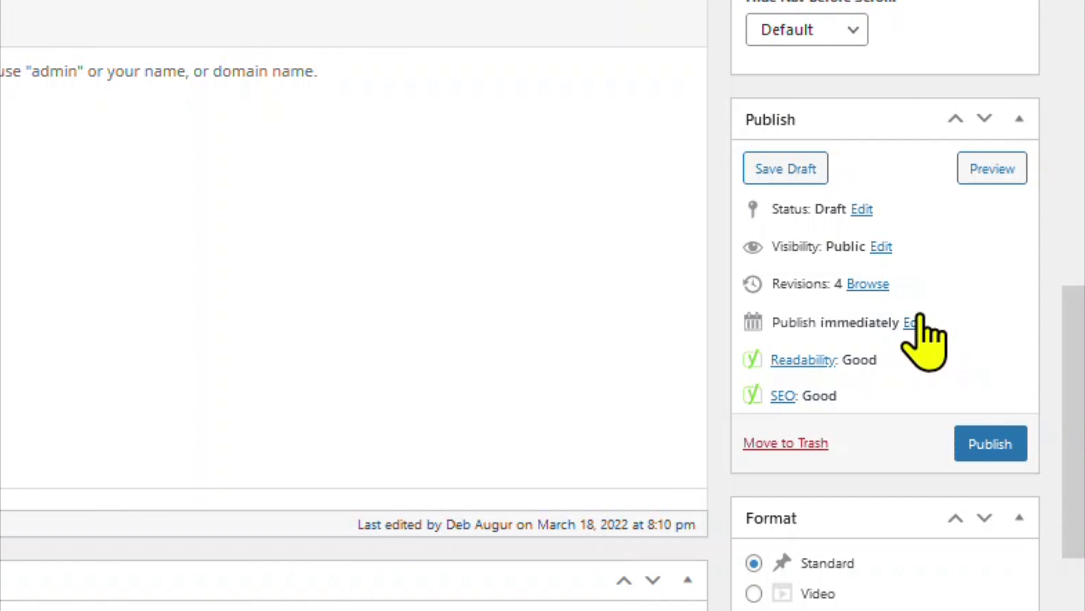
left_click(1083, 220)
left_click(1045, 240)
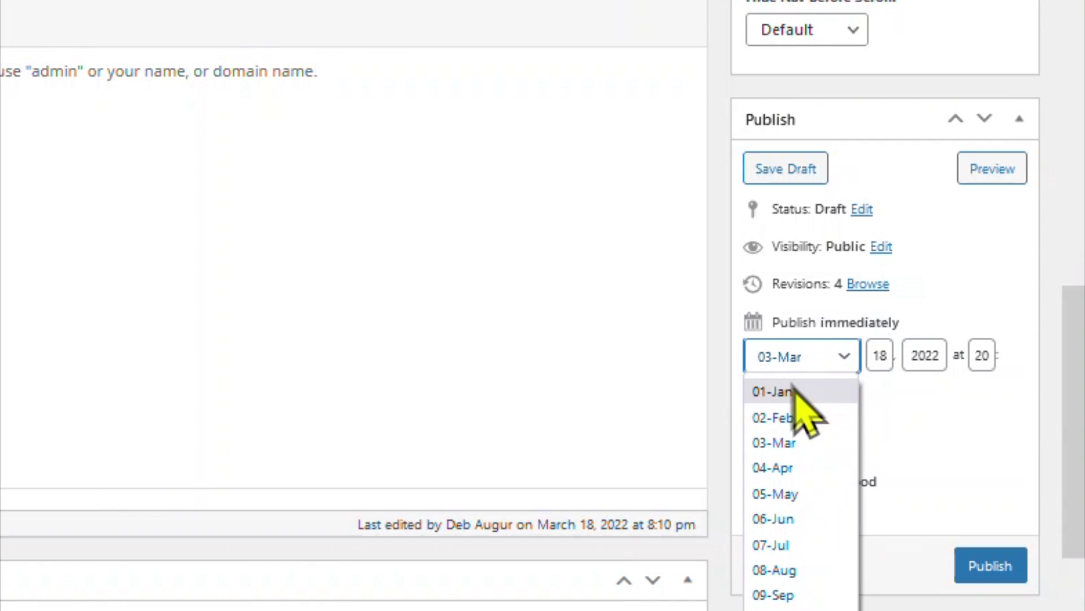
left_click(793, 386)
left_click(887, 357)
left_click_drag(891, 360, 854, 352)
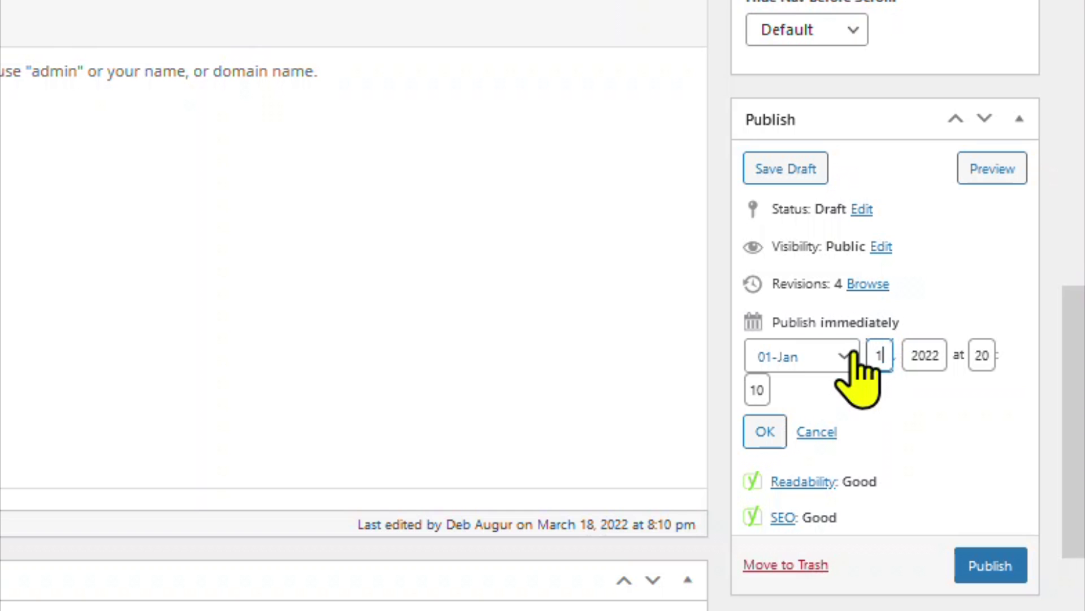
left_click_drag(993, 351, 961, 352)
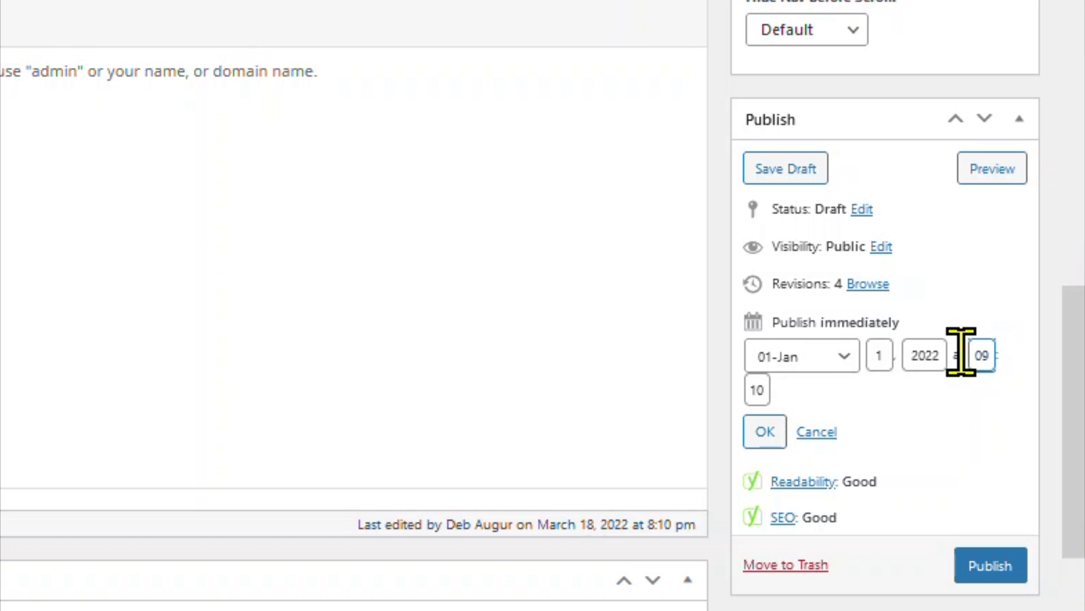
type("09")
left_click(765, 432)
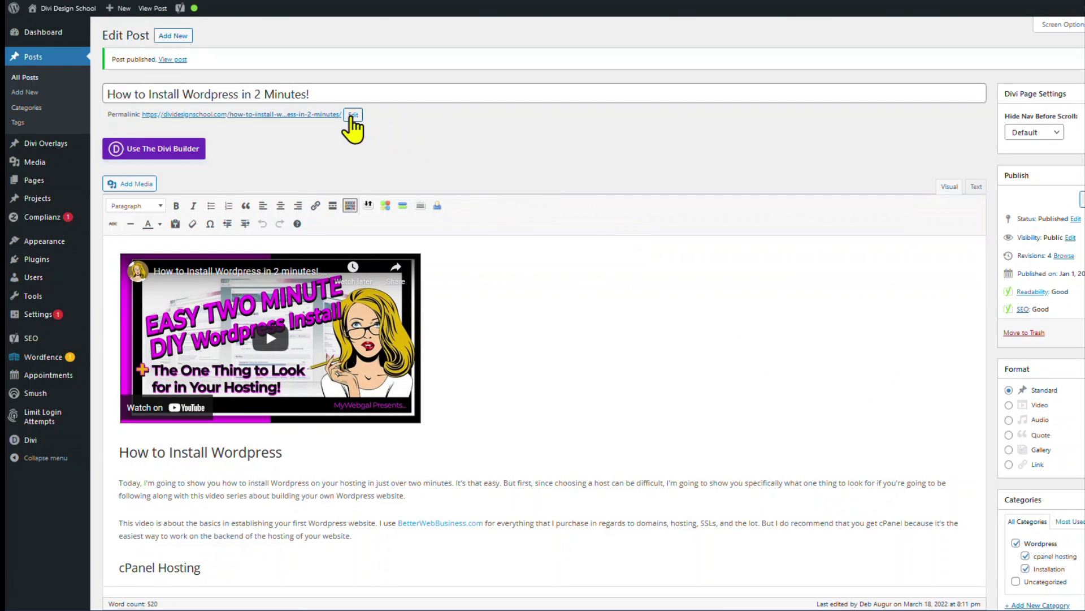
- Shorten the permalink slug to "how-to-install-wordpress" and update the post
left_click(353, 114)
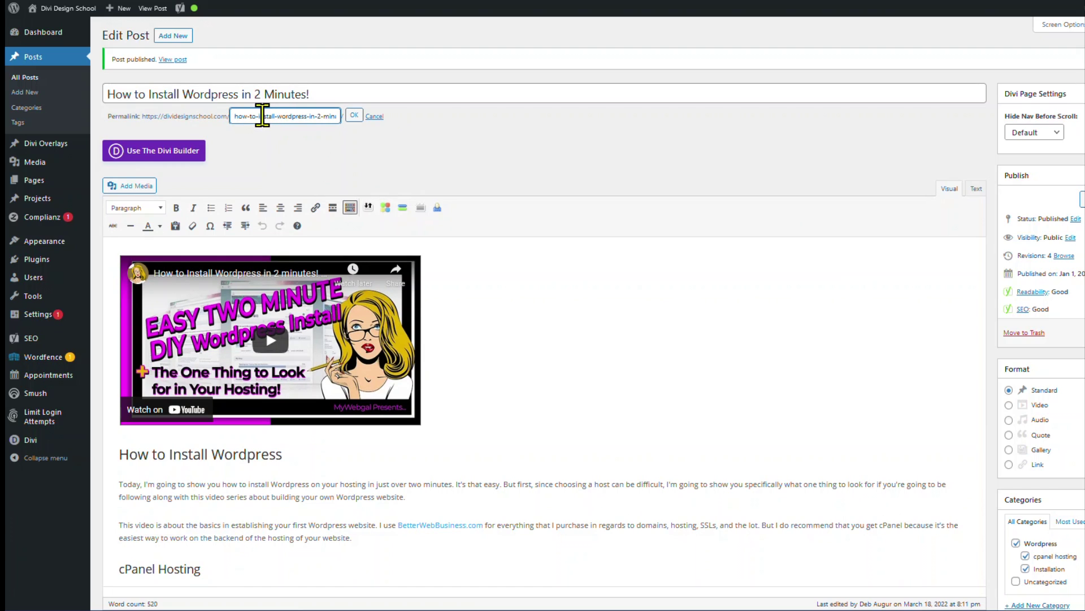
left_click_drag(307, 116, 347, 113)
key("BackSpace")
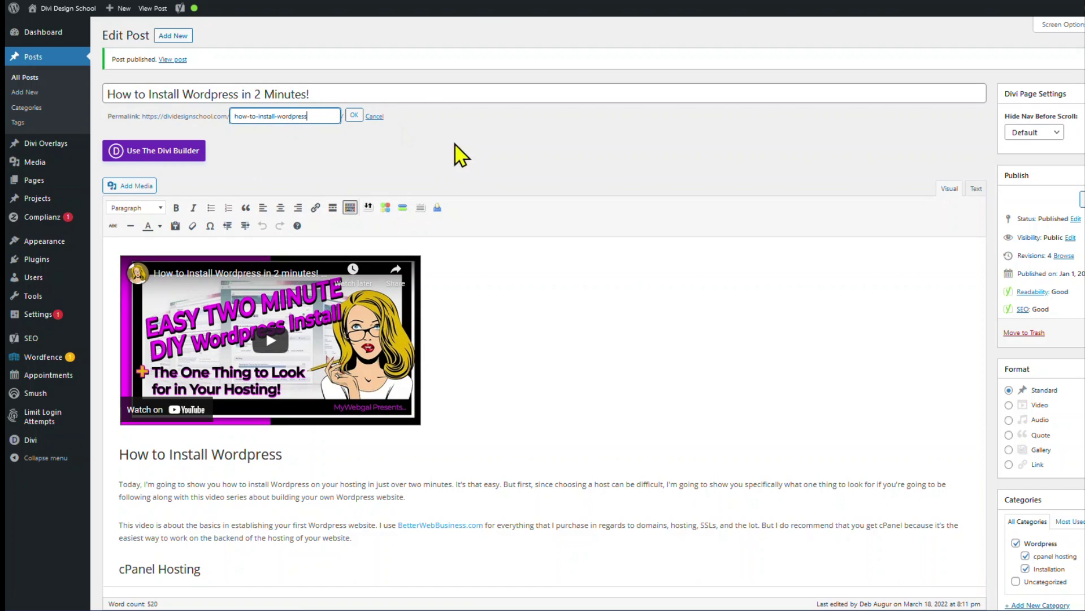
left_click(354, 115)
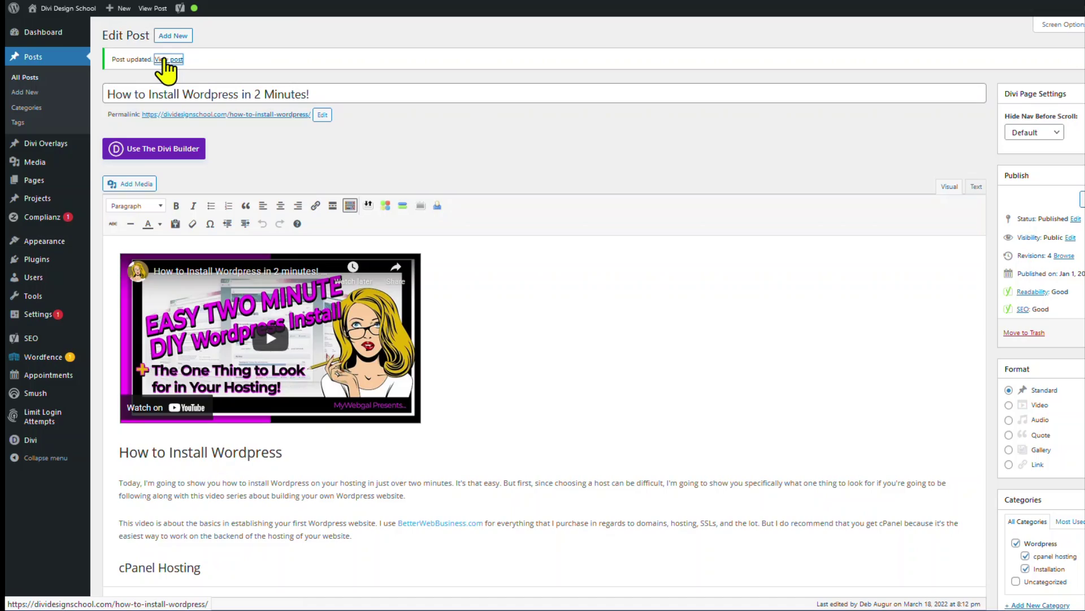
- Open the published post on the site and review its video, headings and text
left_click(163, 60)
scroll(1048, 307, "down", 5)
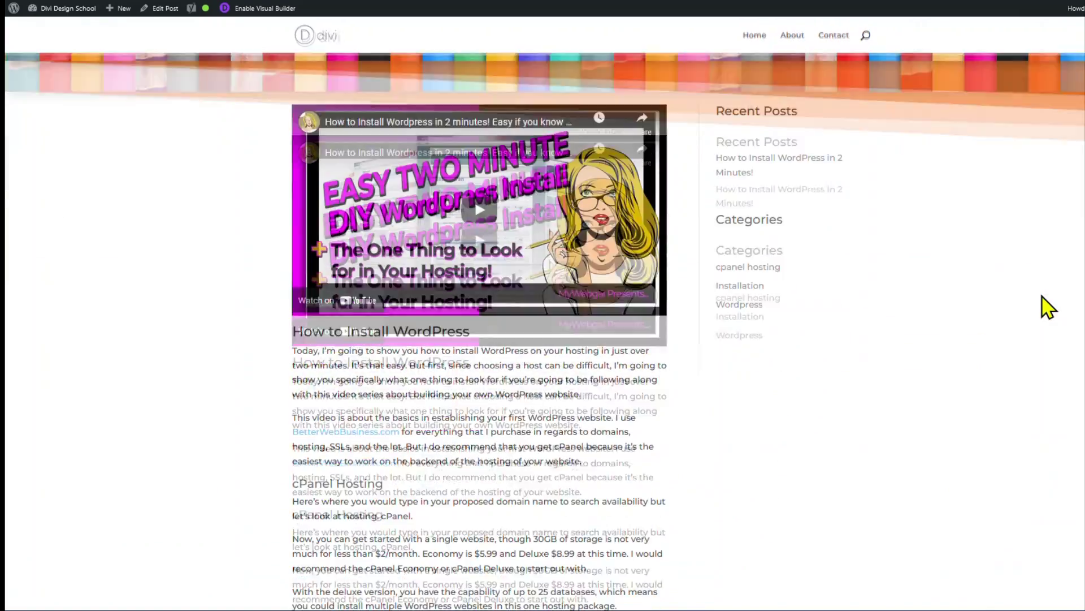
scroll(1049, 307, "down", 1)
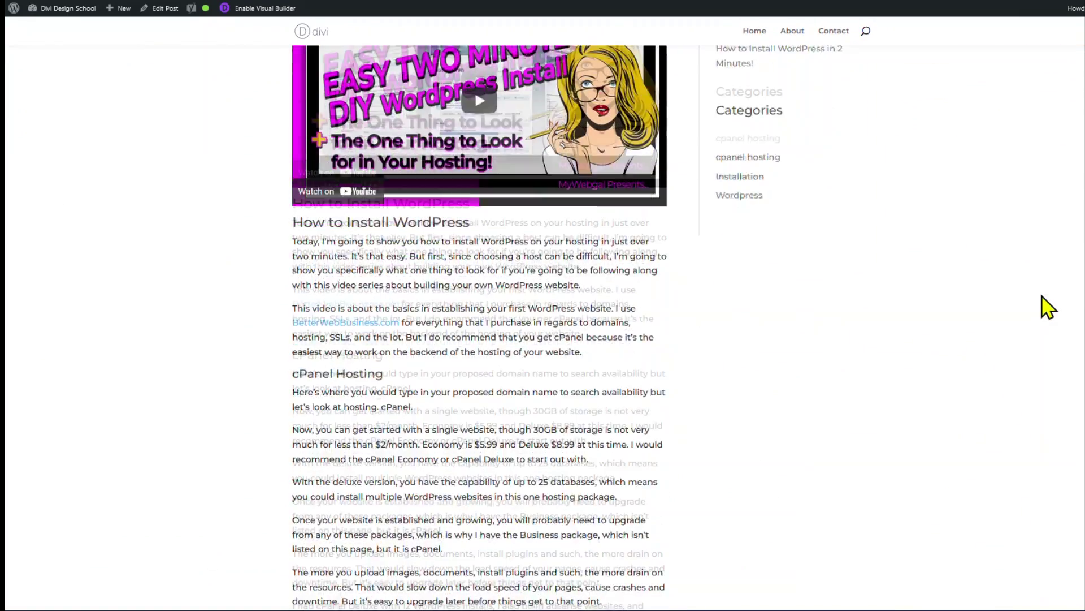
scroll(1048, 310, "down", 2)
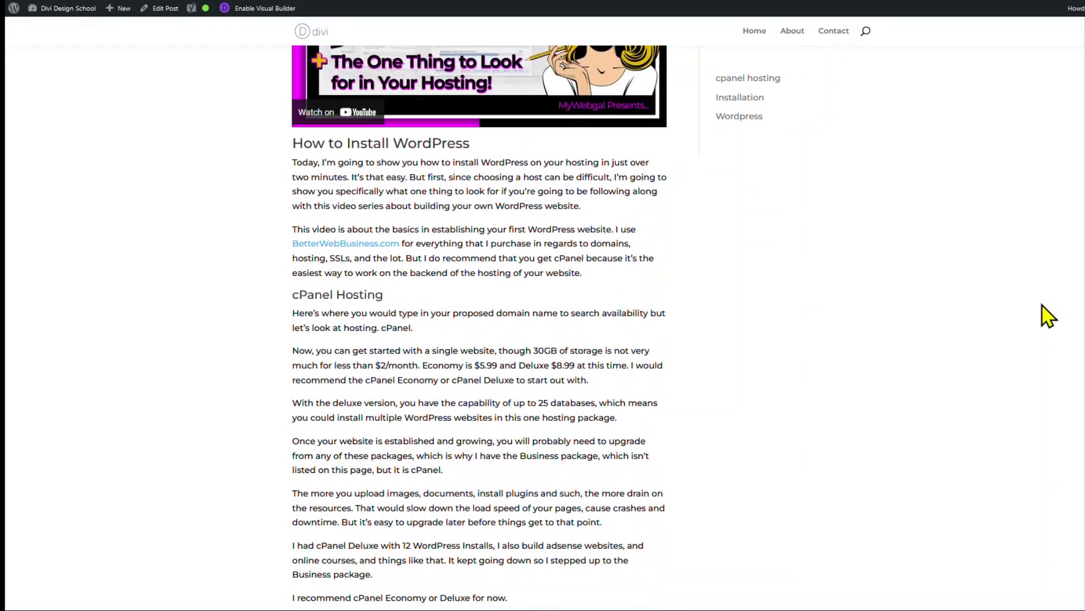
scroll(1049, 315, "down", 3)
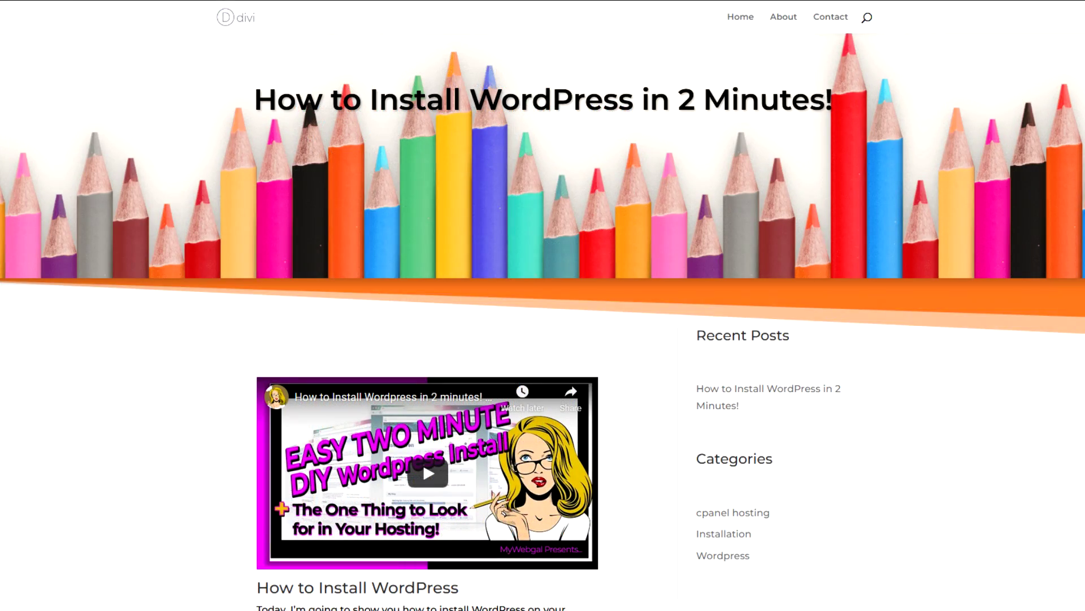